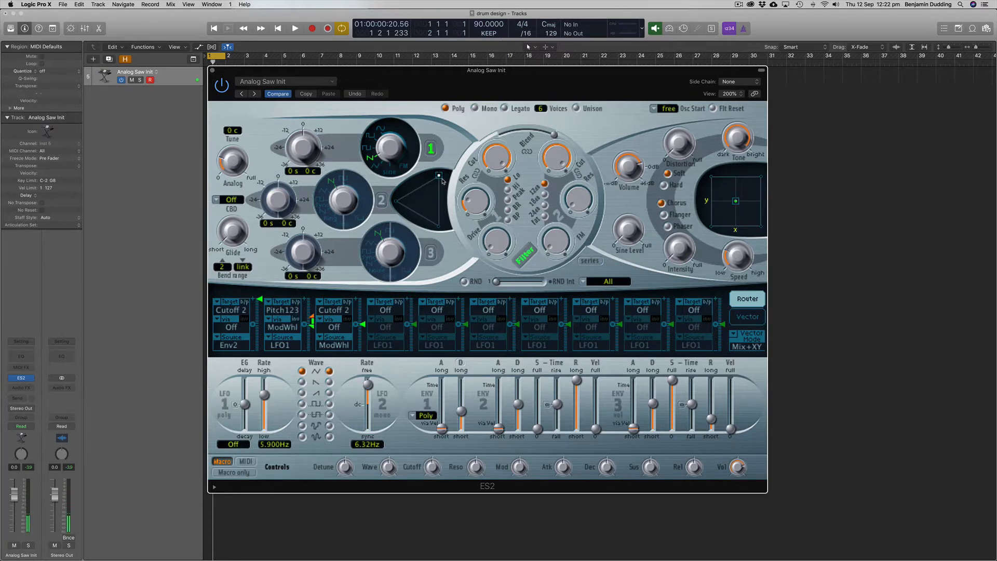
Use only Oscillator 3 as the sound source: enable it, mix fully to it, disable Oscillator 1, and set its waveform to Noise.
left_click_drag(439, 177, 446, 253)
left_click(431, 252)
left_click_drag(429, 220, 438, 226)
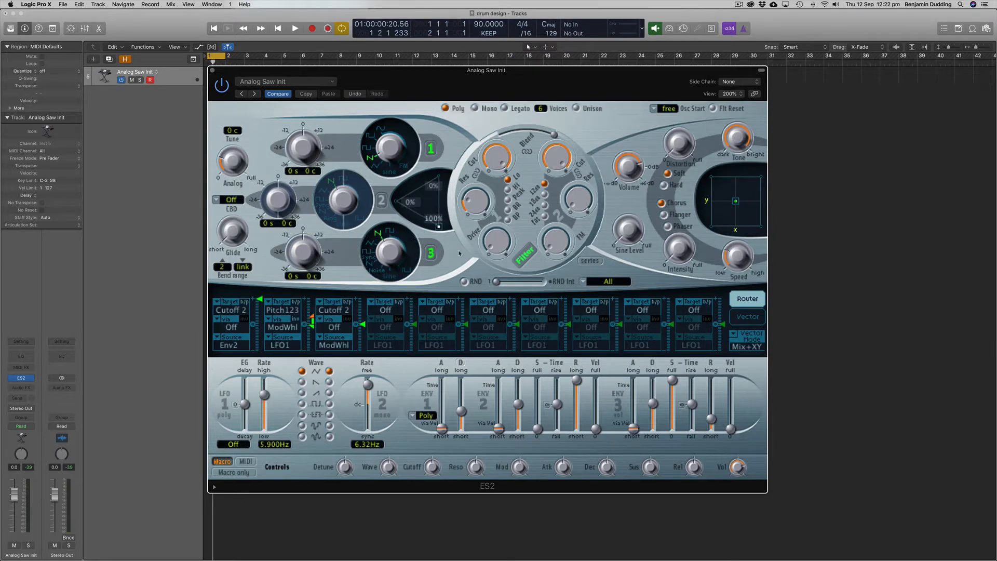
left_click(426, 149)
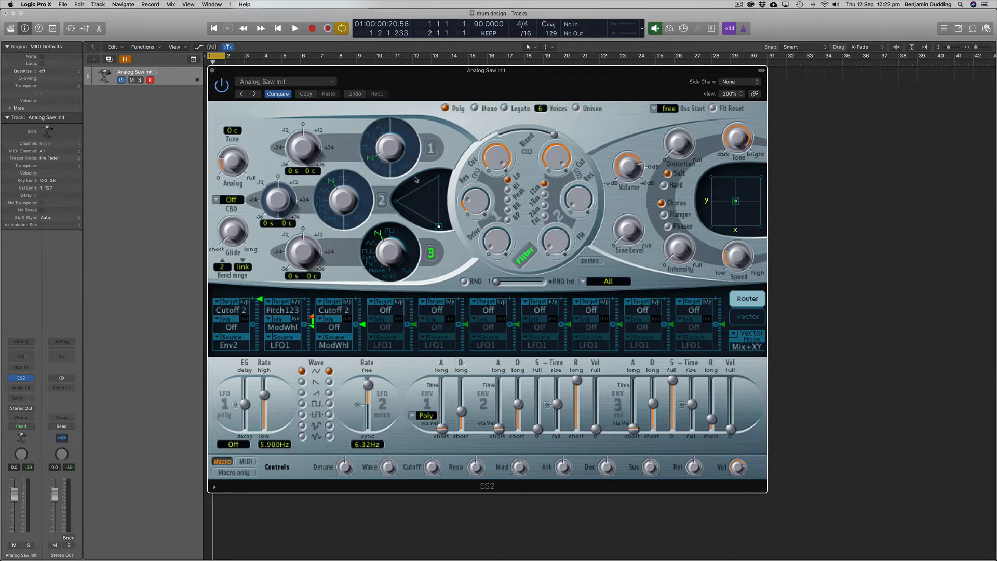
left_click_drag(396, 254, 407, 305)
Shape Envelope 3 percussively with zero sustain, a slightly shorter decay and a slightly longer release.
left_click_drag(675, 380, 677, 439)
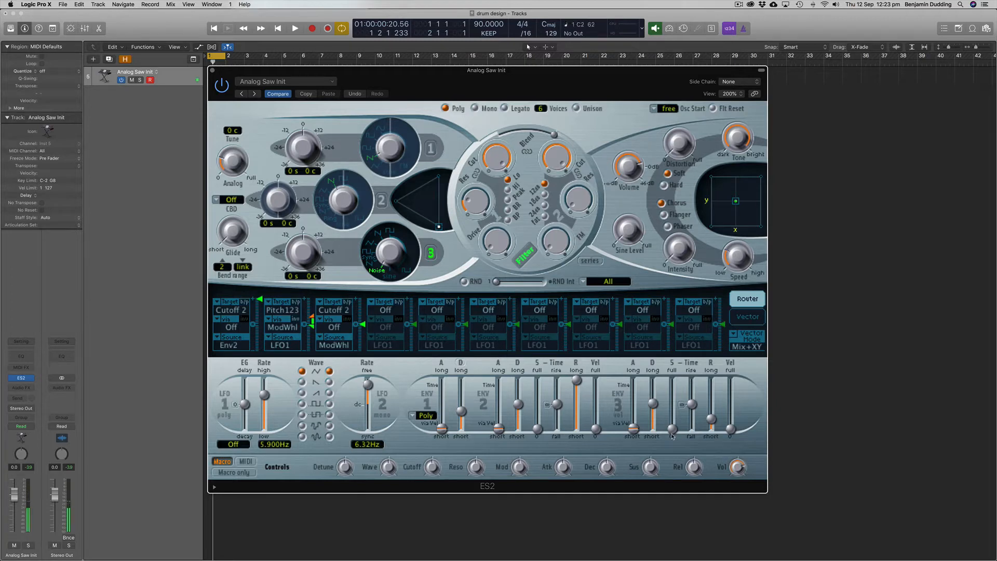
left_click_drag(656, 403, 656, 411)
left_click_drag(713, 421, 713, 411)
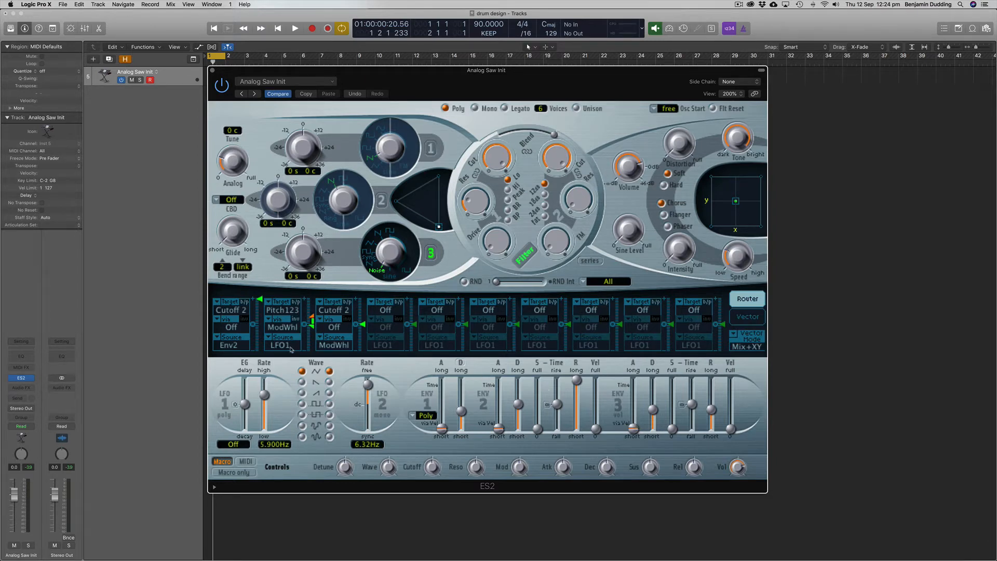
Route Env1 to Amp in the first modulation slot, slightly reduce its amount, and lengthen Envelope 1's decay.
left_click(233, 345)
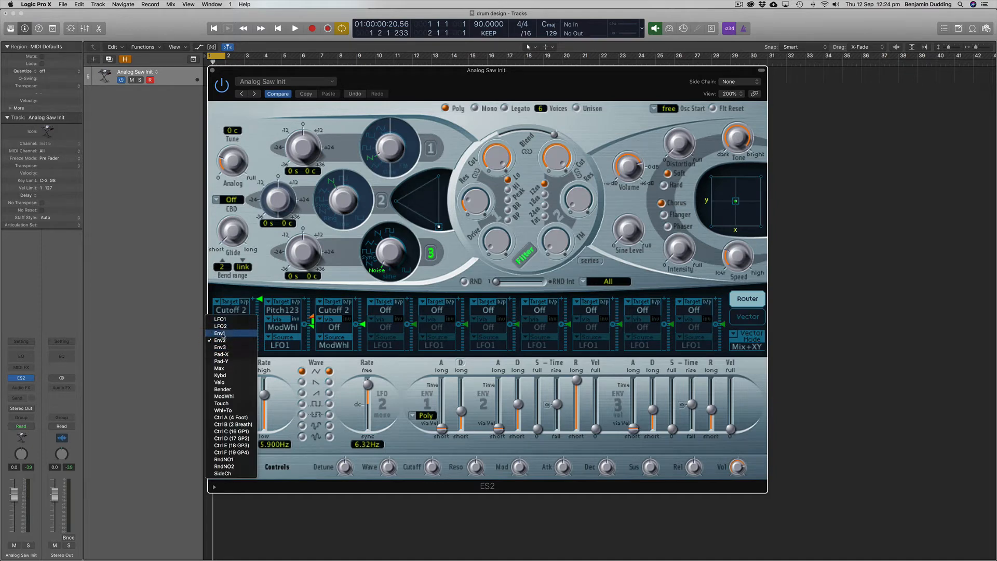
left_click(222, 334)
left_click(229, 310)
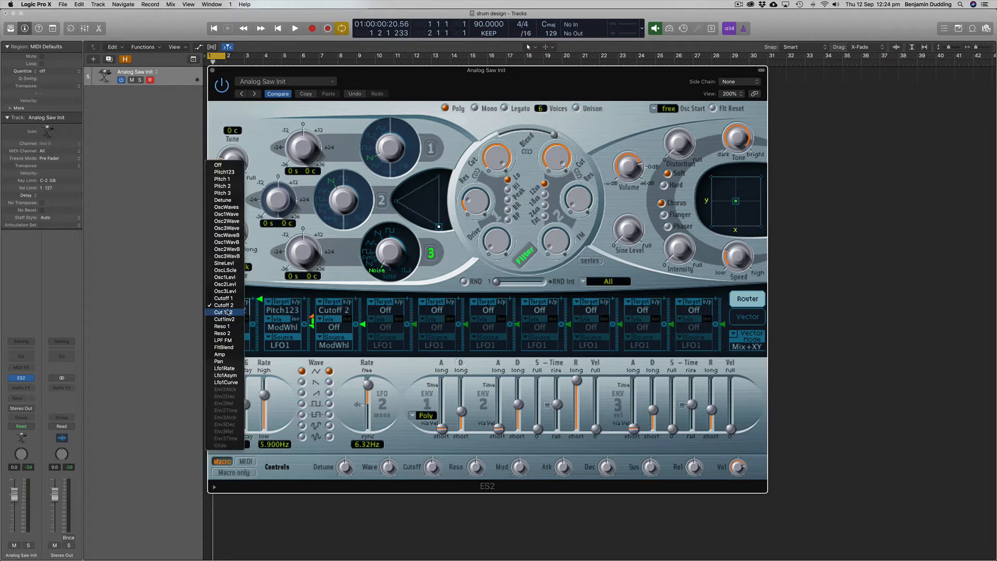
left_click(220, 354)
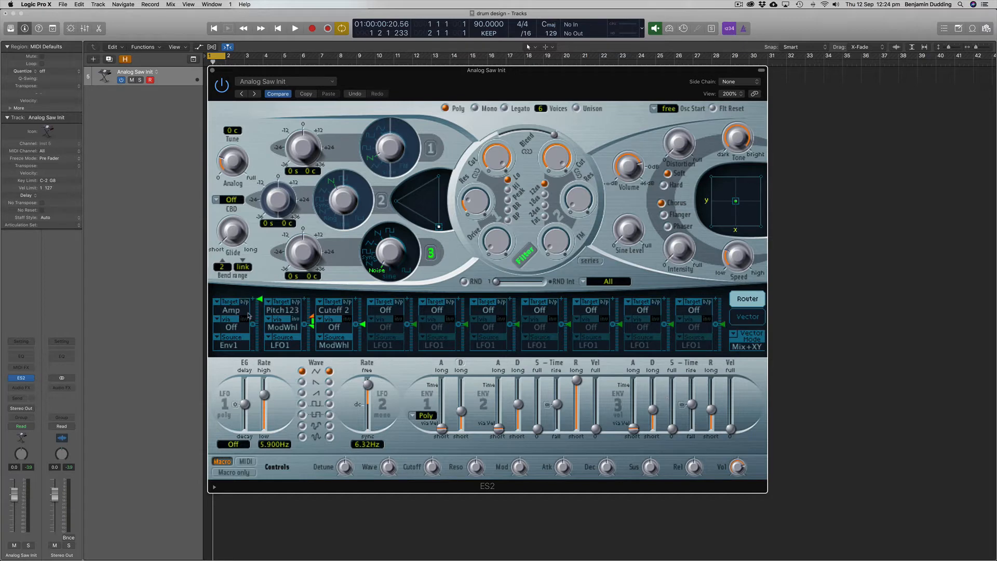
left_click_drag(260, 299, 261, 305)
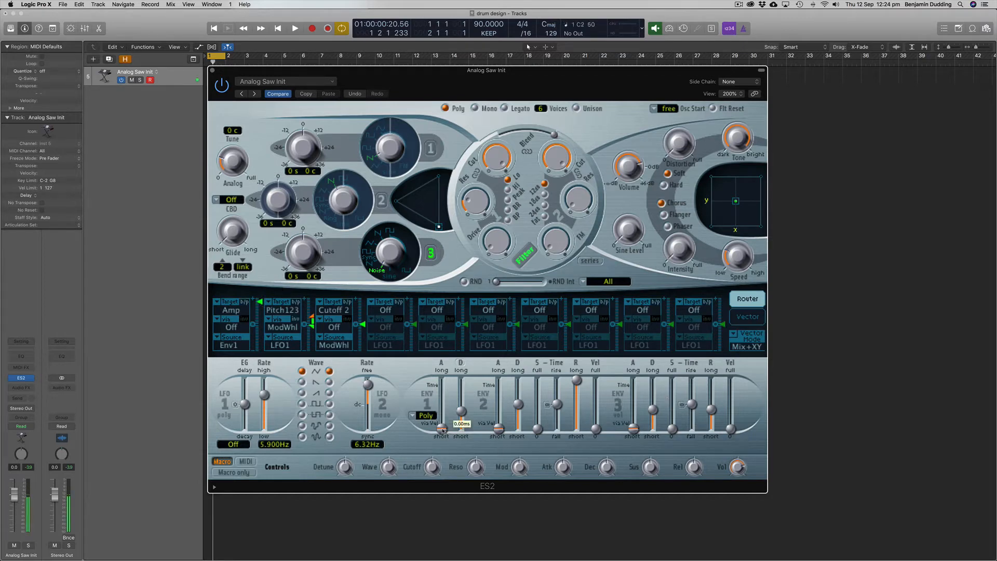
left_click_drag(442, 429, 462, 397)
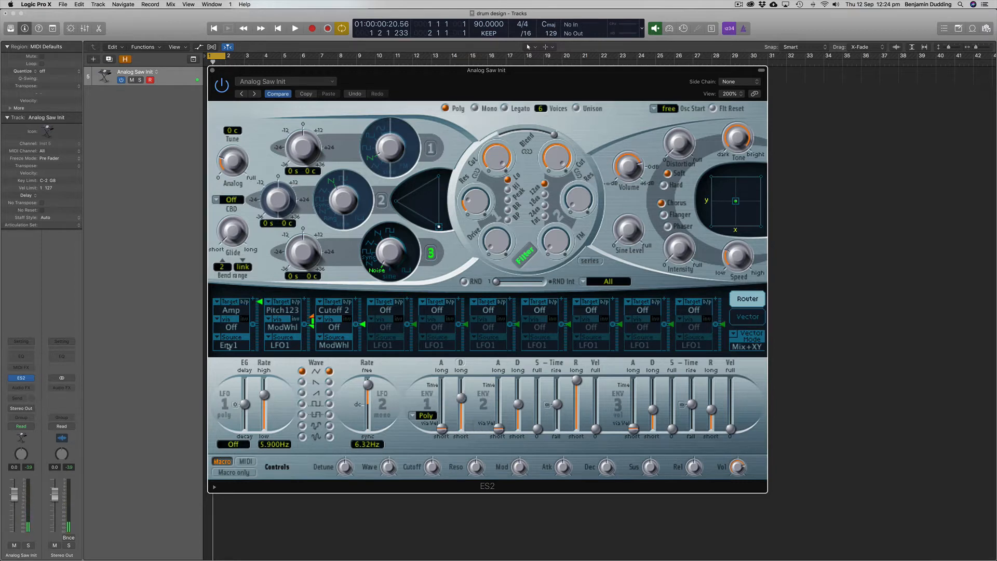
Change the first modulation slot's source to LFO1 with a lower amount, and raise Envelope 3's decay to maximum.
left_click(229, 344)
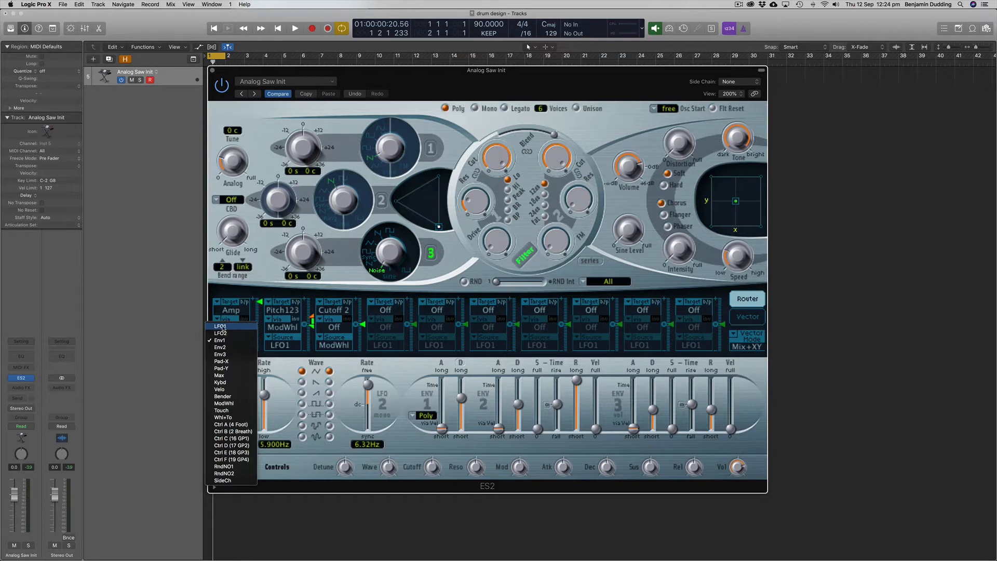
left_click(222, 327)
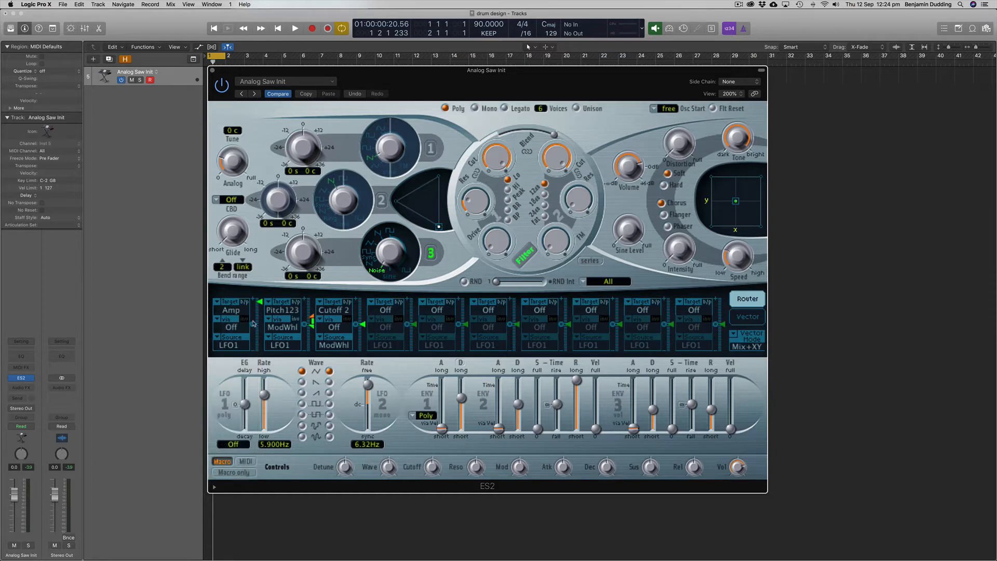
left_click_drag(258, 305, 263, 318)
mouse_move(655, 408)
left_click_drag(655, 408, 655, 380)
Set LFO 1 to the second square waveform and give it an EG decay of -1100 ms.
left_click(302, 404)
left_click(302, 415)
left_click_drag(239, 444, 237, 440)
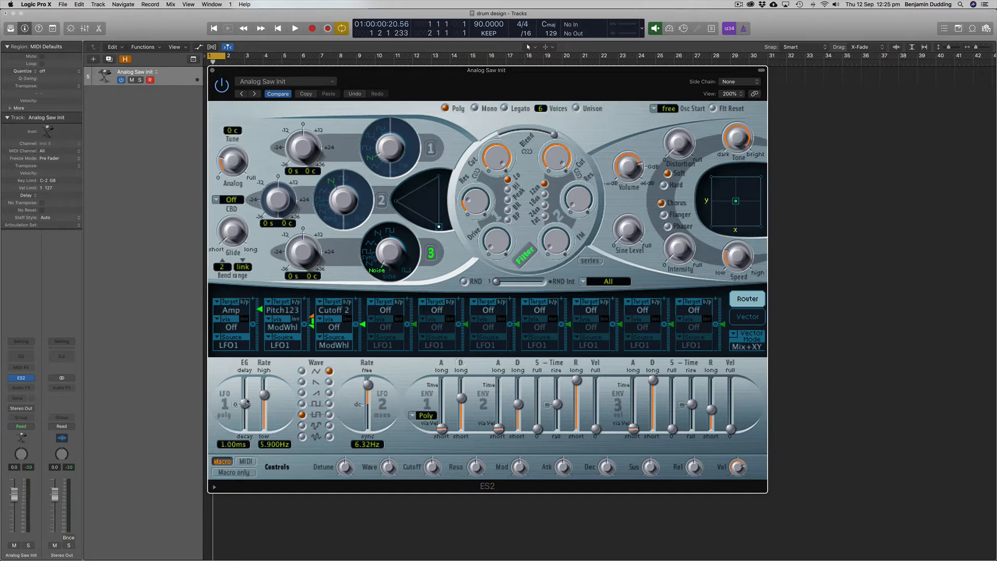
left_click_drag(247, 403, 247, 416)
Shorten Envelope 3's decay, and set LFO 1's rate to 12.00 Hz with an EG decay of -710 ms.
left_click_drag(650, 381, 654, 410)
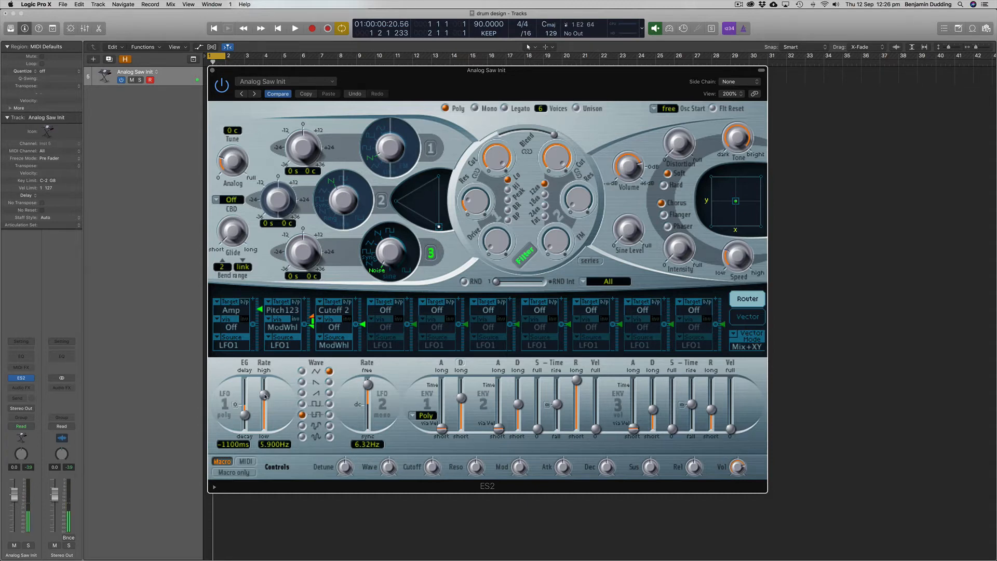
left_click_drag(266, 395, 266, 394)
left_click_drag(655, 412, 656, 415)
left_click_drag(265, 393, 244, 420)
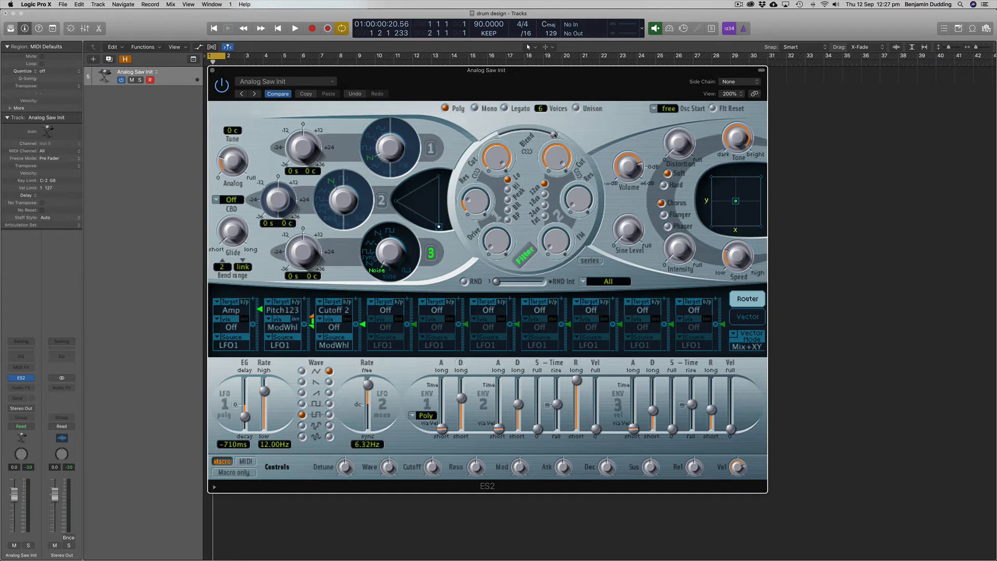
Blend fully to Filter 1 in BP mode, and adjust its cutoff, drive and resonance for the noise sound.
left_click_drag(554, 135, 484, 141)
left_click(507, 219)
left_click_drag(498, 159, 507, 206)
left_click_drag(503, 243, 478, 130)
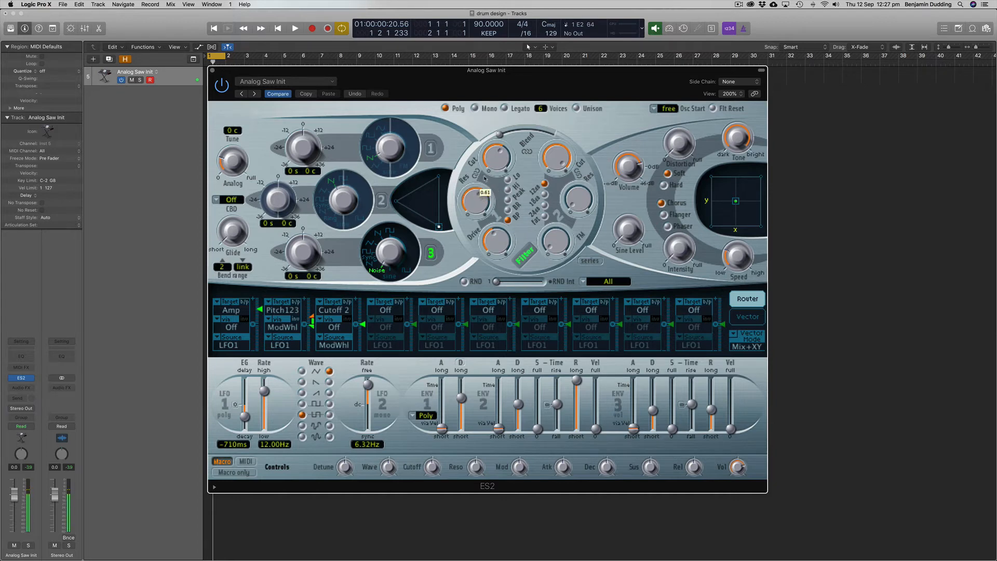
left_click_drag(486, 178, 486, 163)
left_click_drag(503, 238, 503, 238)
Fine-tune Envelope 3's decay and release along with Filter 1's cutoff, try distortion, and slightly lower the synth volume.
left_click_drag(654, 412, 711, 409)
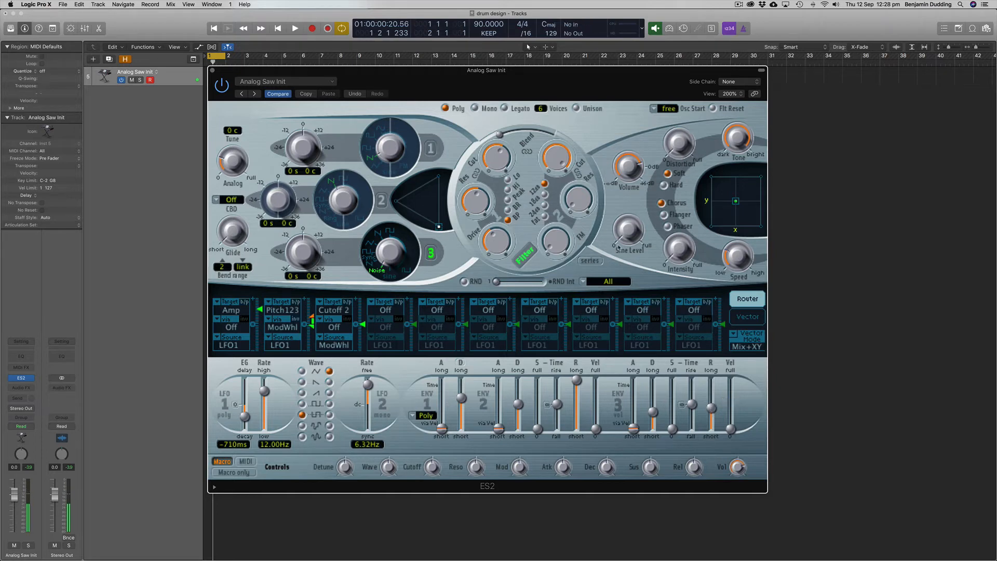
mouse_move(494, 161)
left_mouse_down()
mouse_move(499, 174)
mouse_move(498, 165)
left_mouse_up()
left_click_drag(682, 148, 682, 118)
left_click_drag(629, 165, 629, 170)
Insert a stereo Space Designer reverb as an audio effect on the synth track.
left_click(28, 387)
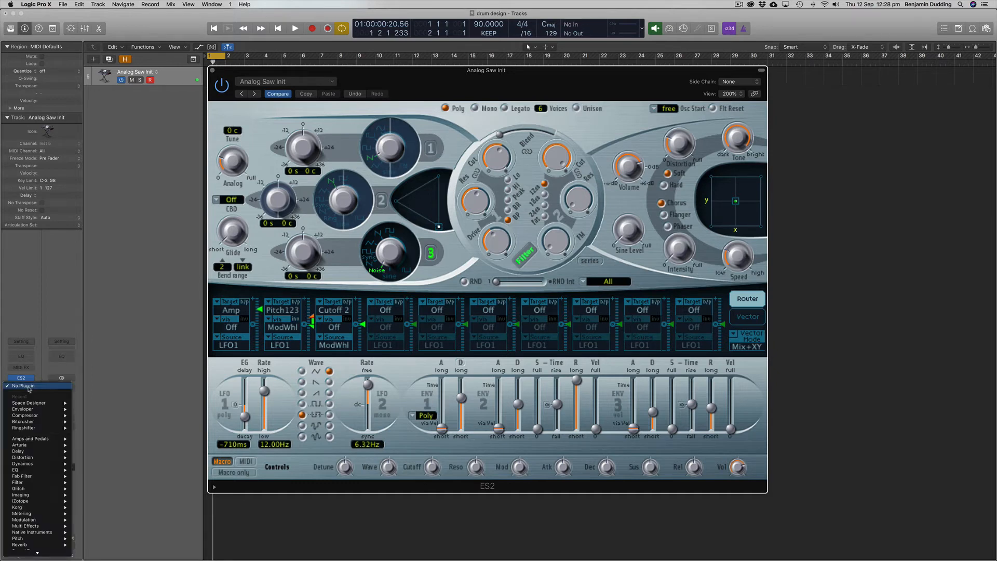
mouse_move(29, 405)
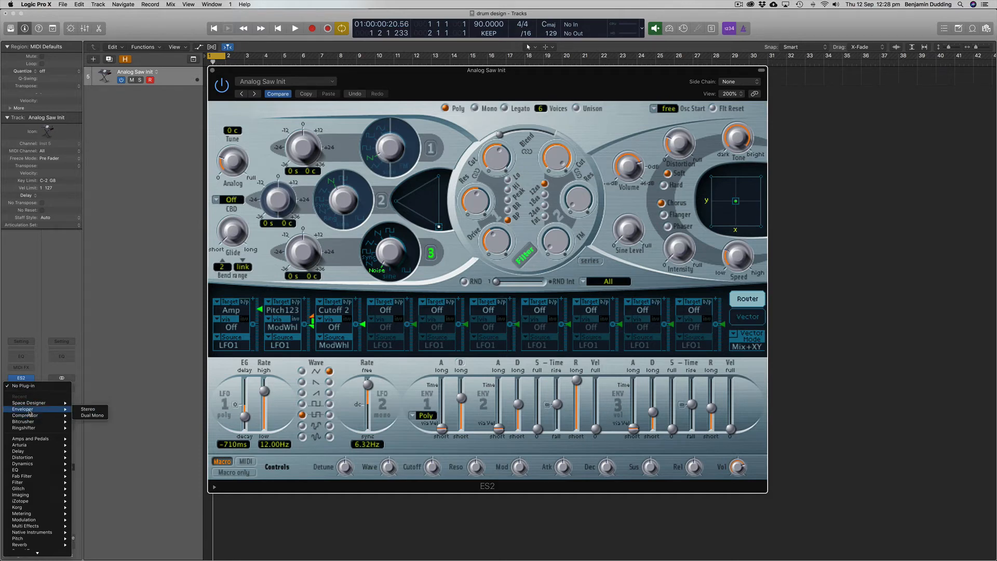
left_click(87, 403)
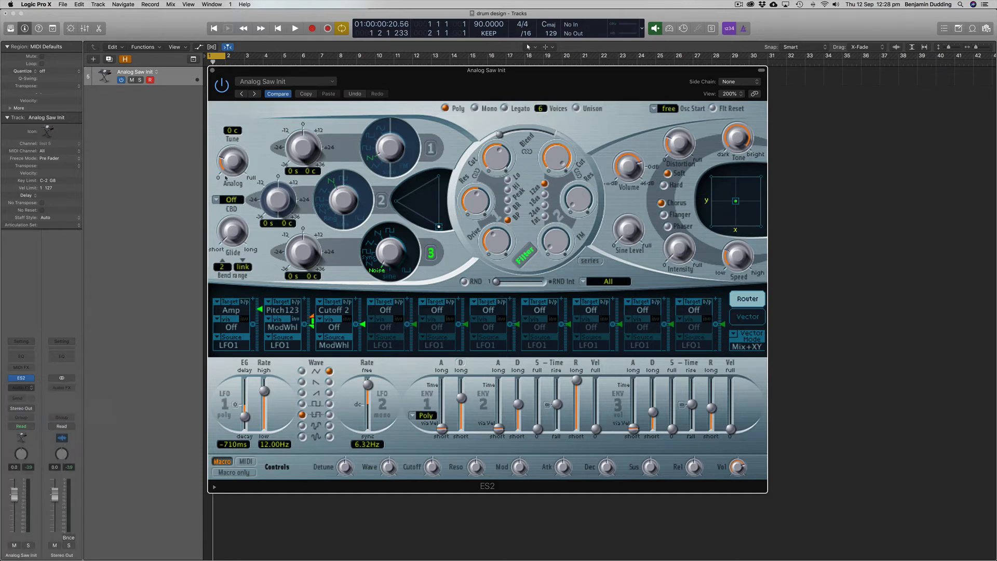
Load the 1.4s Nice Room preset from the medium-space rooms and move the reverb window clear of the channel strip.
left_click(89, 32)
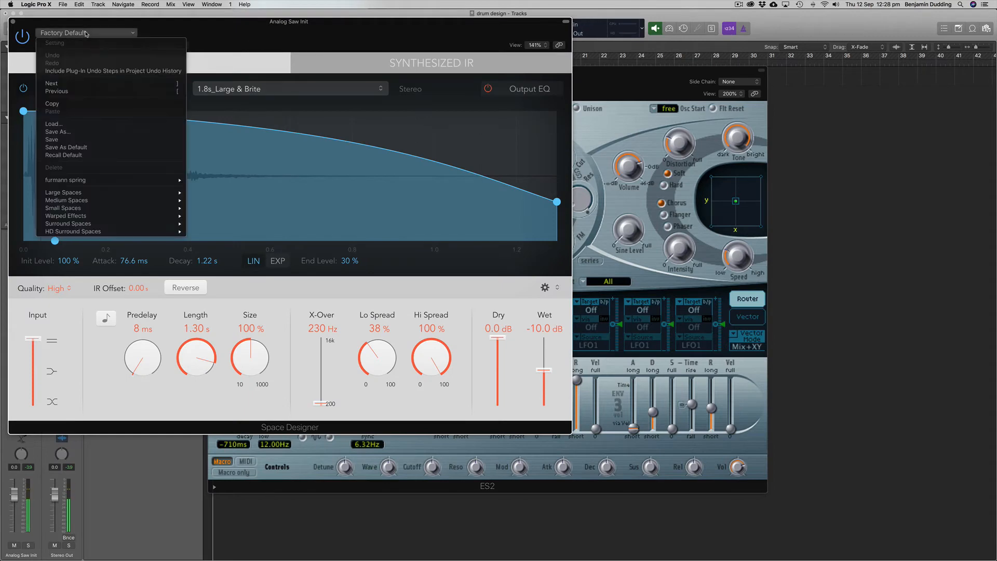
mouse_move(156, 200)
mouse_move(219, 201)
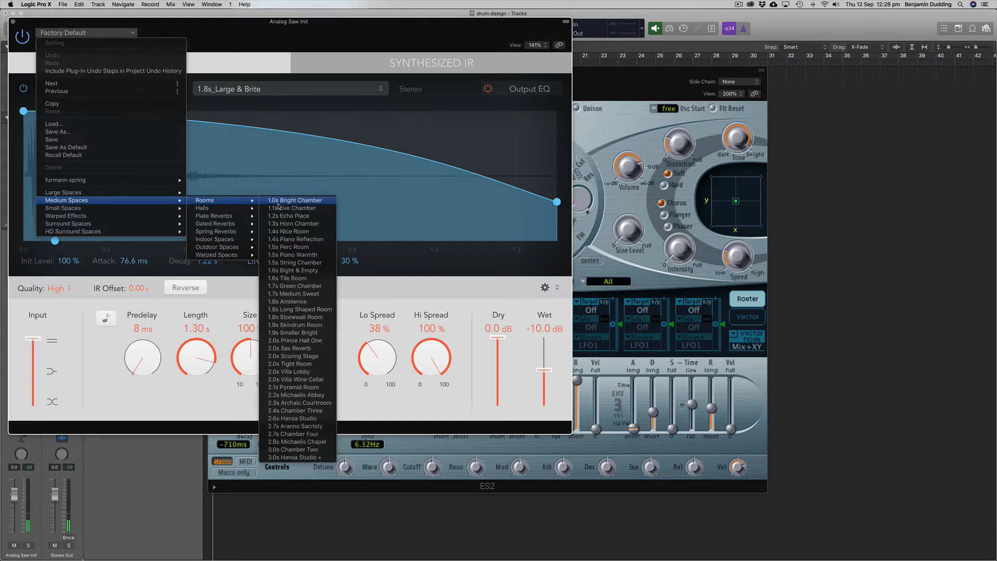
left_click(286, 232)
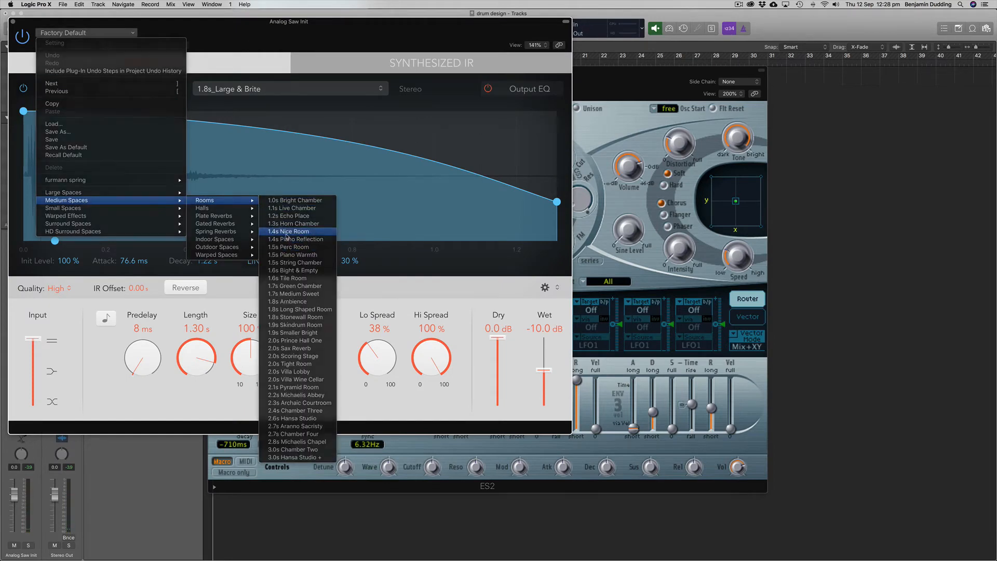
left_click_drag(190, 38, 467, 73)
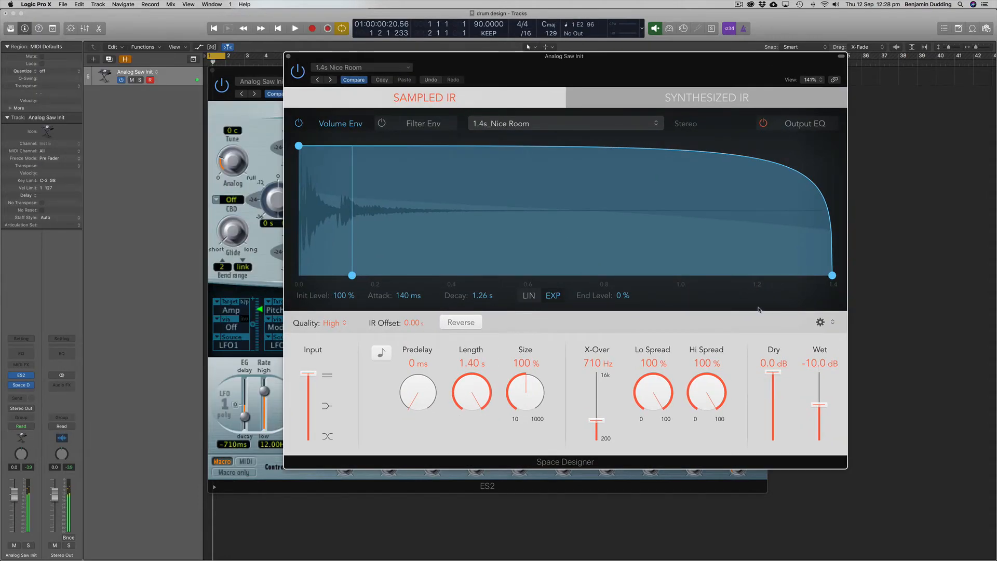
Load the 1.5s Perc Room preset from the medium-space rooms in the reverb.
left_click(507, 124)
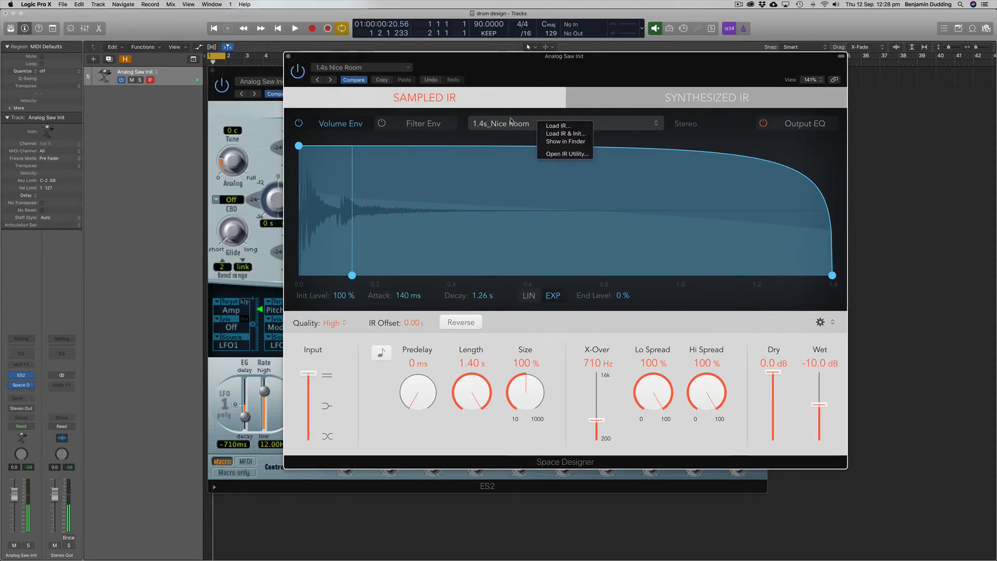
left_click(365, 71)
left_click(365, 71)
mouse_move(376, 237)
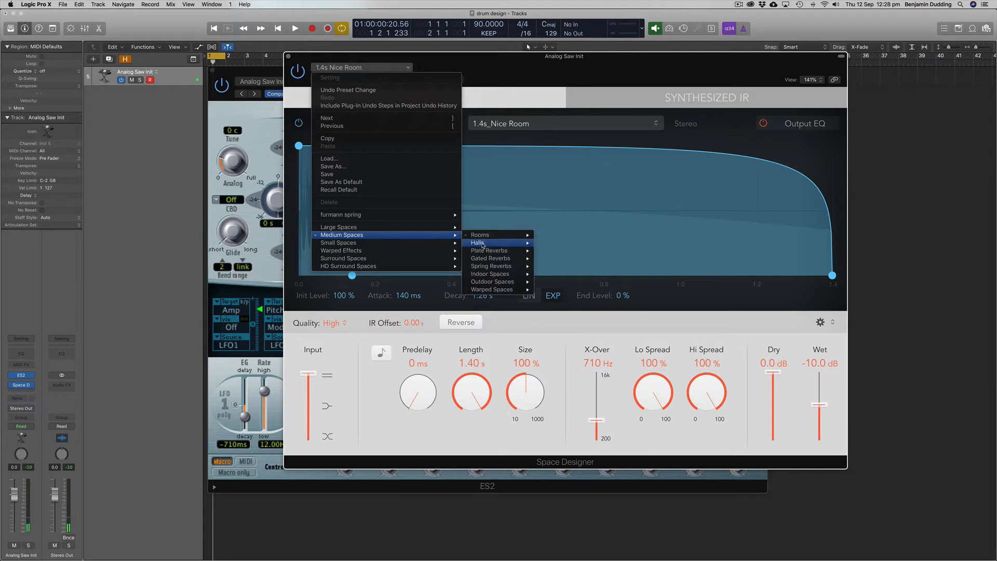
mouse_move(493, 235)
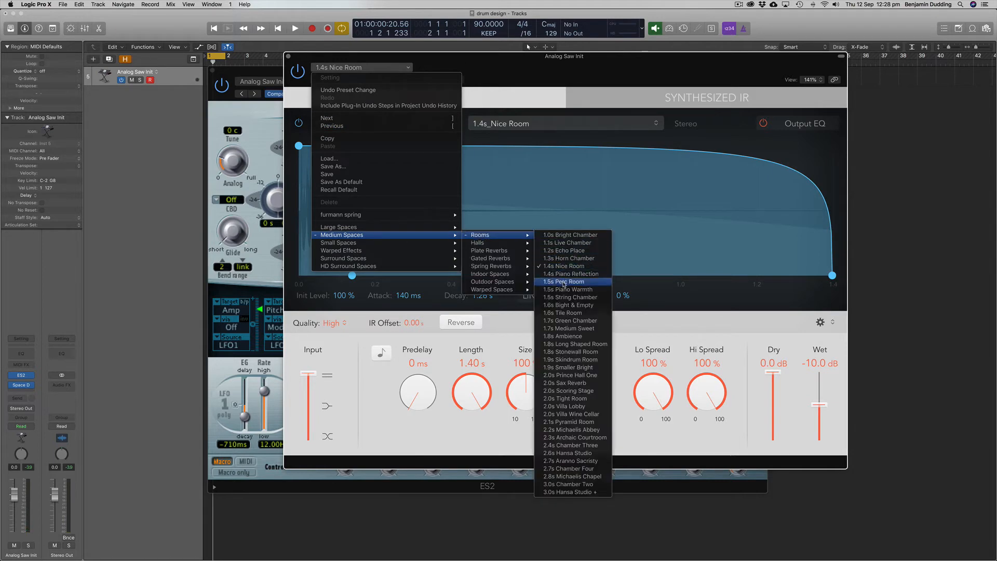
left_click(564, 282)
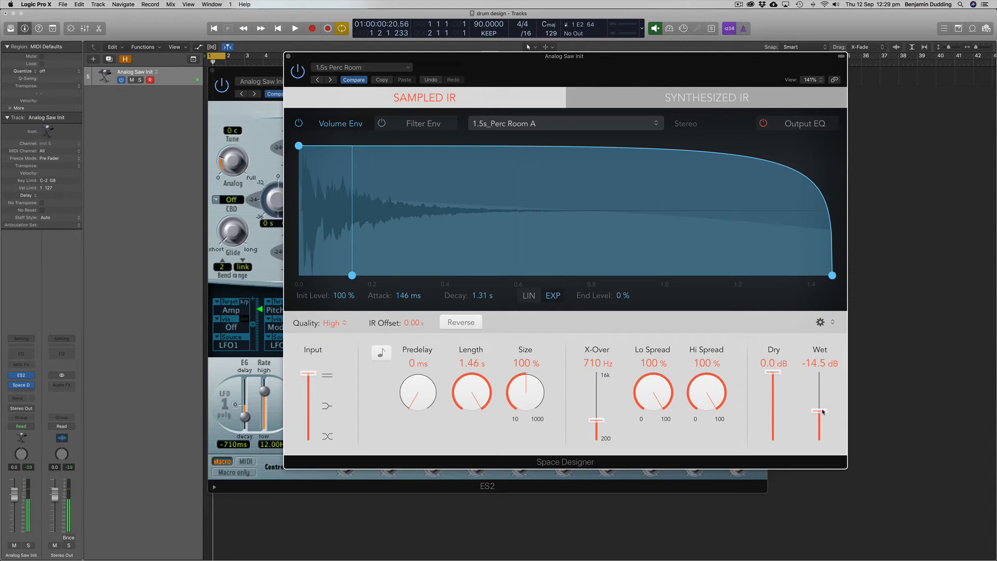
Lower the reverb's wet level to -27.0 dB and shorten its length to 656 ms.
left_click_drag(823, 412, 823, 424)
left_click_drag(472, 394, 495, 428)
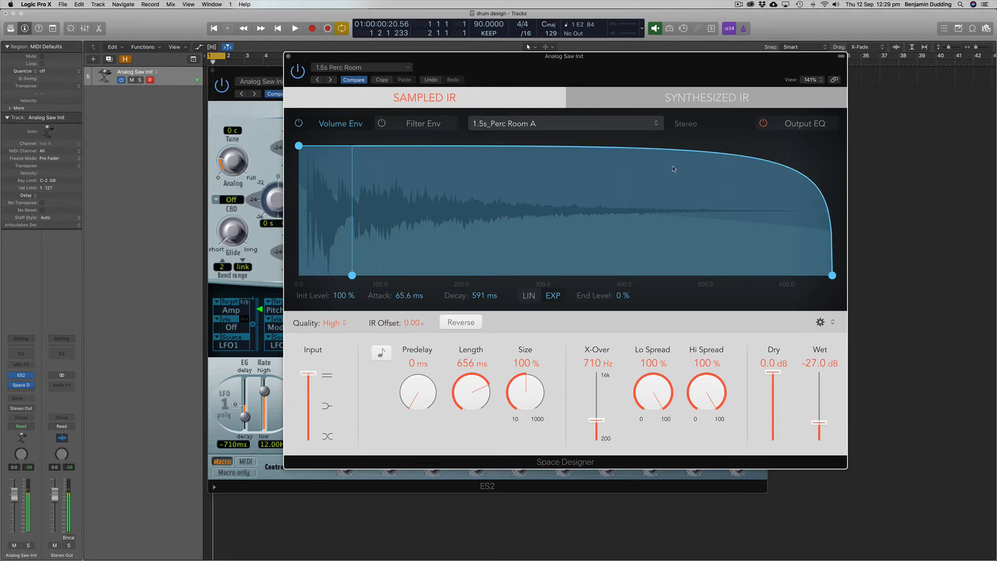
Filter the reverb's Output EQ with a high cut at 1900 Hz and a low cut at 200 Hz, and close the reverb.
left_click(790, 128)
left_click(787, 148)
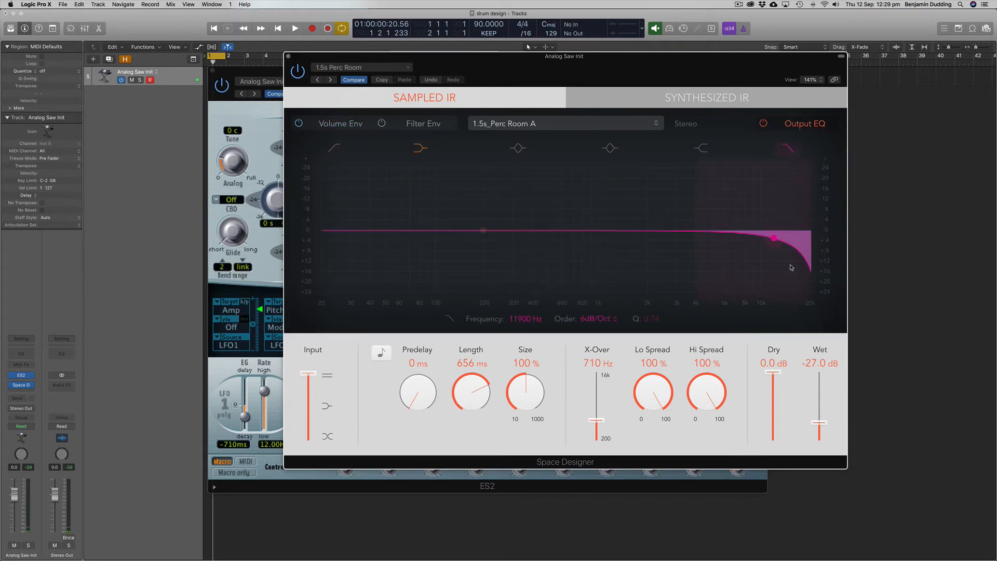
left_click_drag(713, 263, 662, 262)
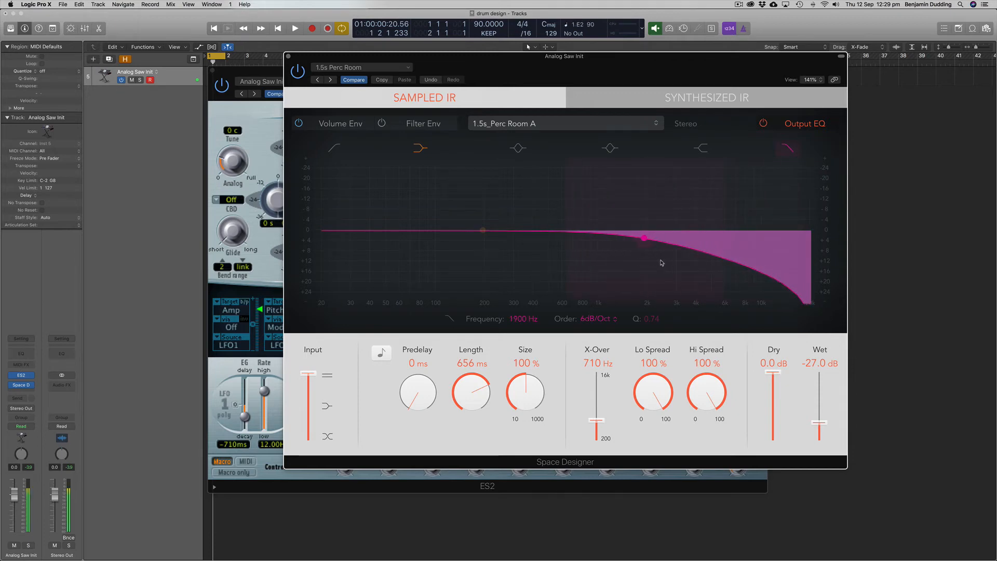
left_click(334, 148)
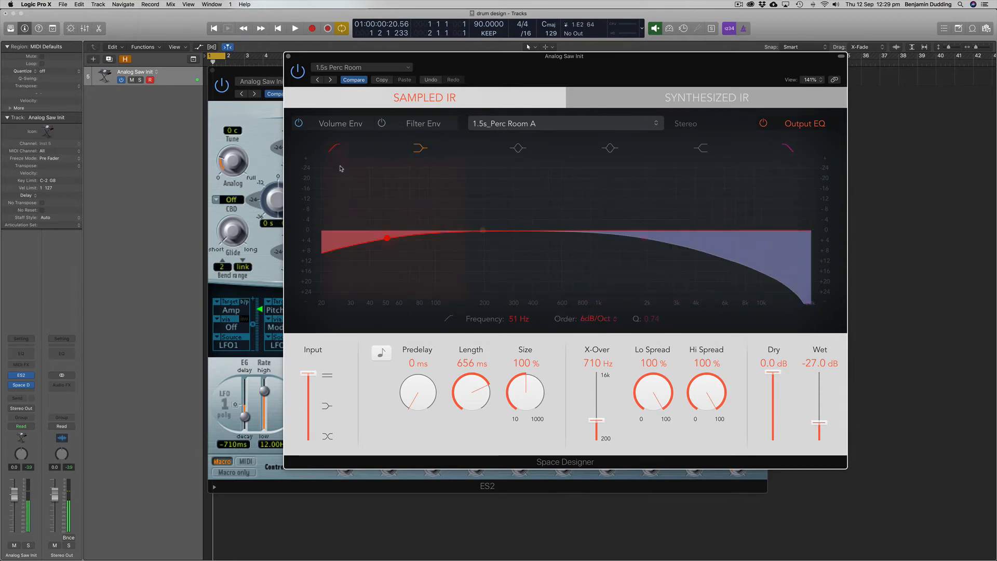
left_click_drag(346, 270, 445, 248)
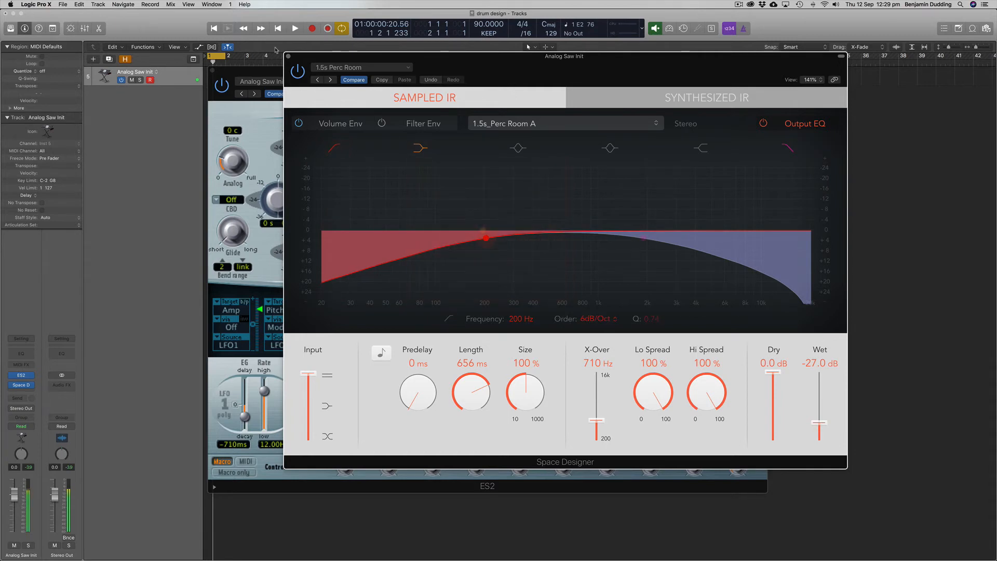
left_click(289, 56)
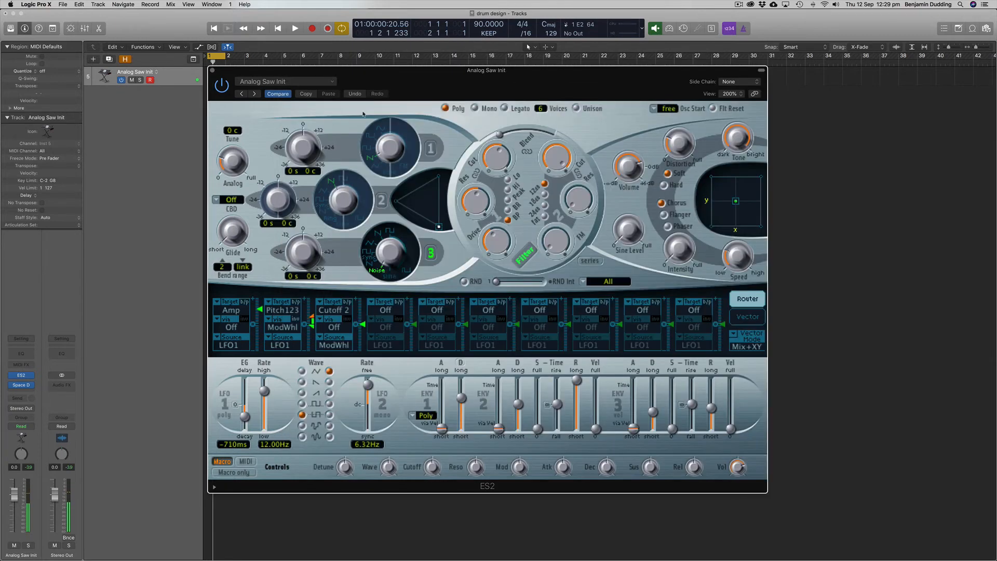
Enable Oscillator 1, move the oscillator mix fully to it, and set its waveform to sine.
left_click(430, 149)
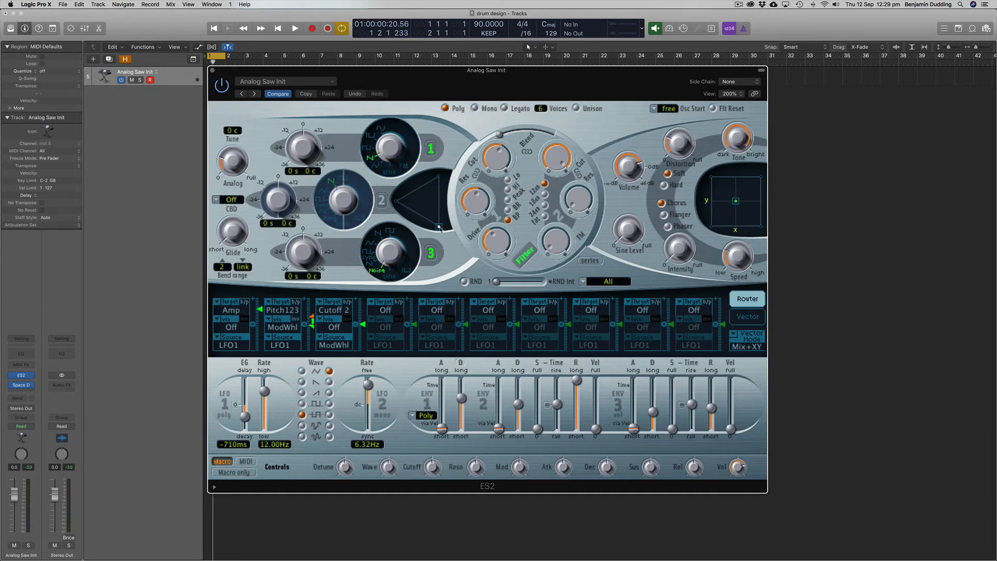
left_click_drag(440, 228, 447, 160)
left_click(397, 167)
left_click(399, 166)
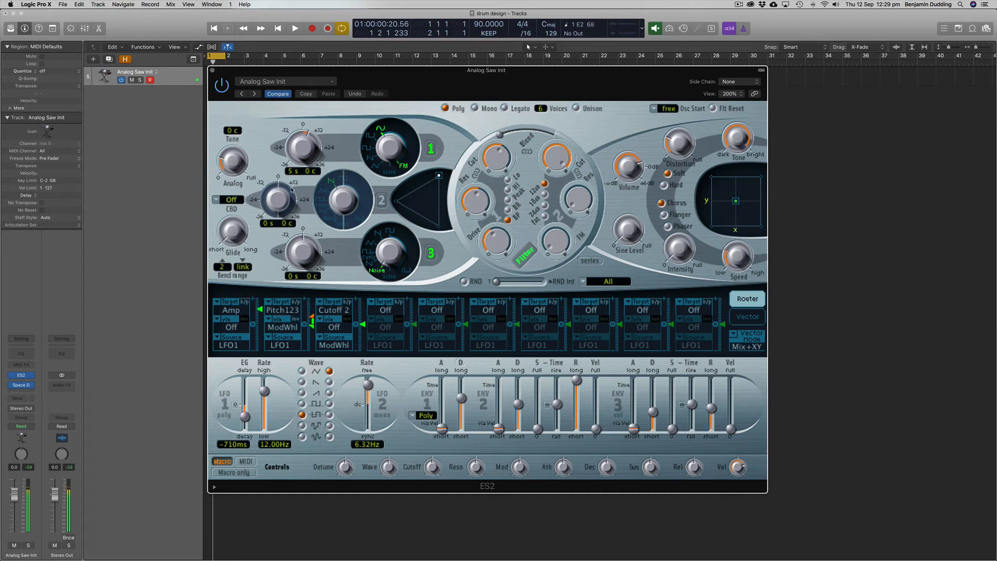
Enable Oscillator 2, set its waveform to Ring, and move the oscillator mix along the edge from Oscillator 1 towards Oscillator 3.
left_click(380, 199)
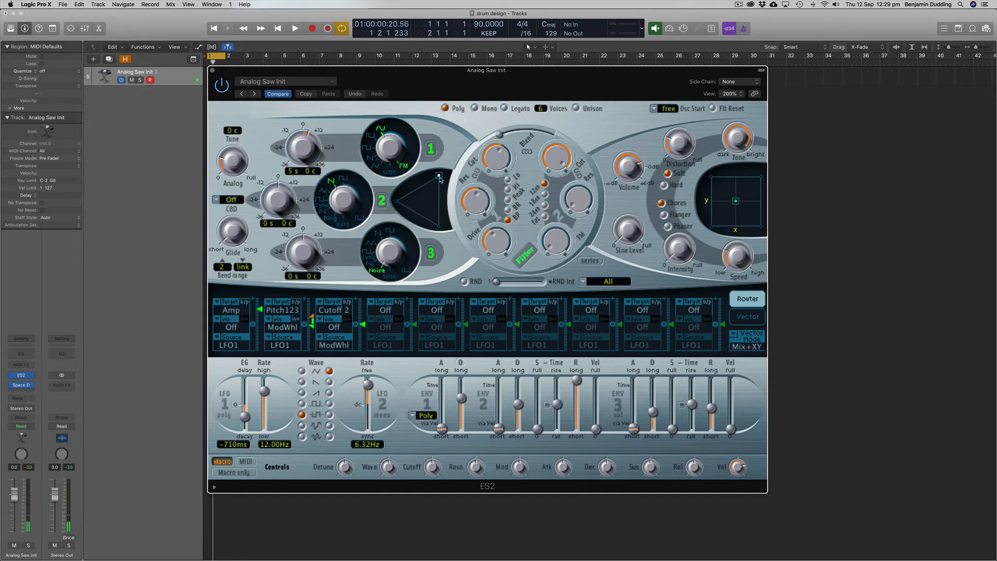
left_click_drag(356, 199, 362, 252)
mouse_move(284, 186)
left_mouse_down()
mouse_move(284, 171)
mouse_move(288, 198)
left_mouse_up()
left_click_drag(396, 143, 397, 113)
left_click_drag(395, 151, 397, 164)
left_click_drag(439, 176, 467, 228)
Insert a stereo Distortion effect after the Space Designer reverb and close the ES2 synth window.
mouse_move(24, 388)
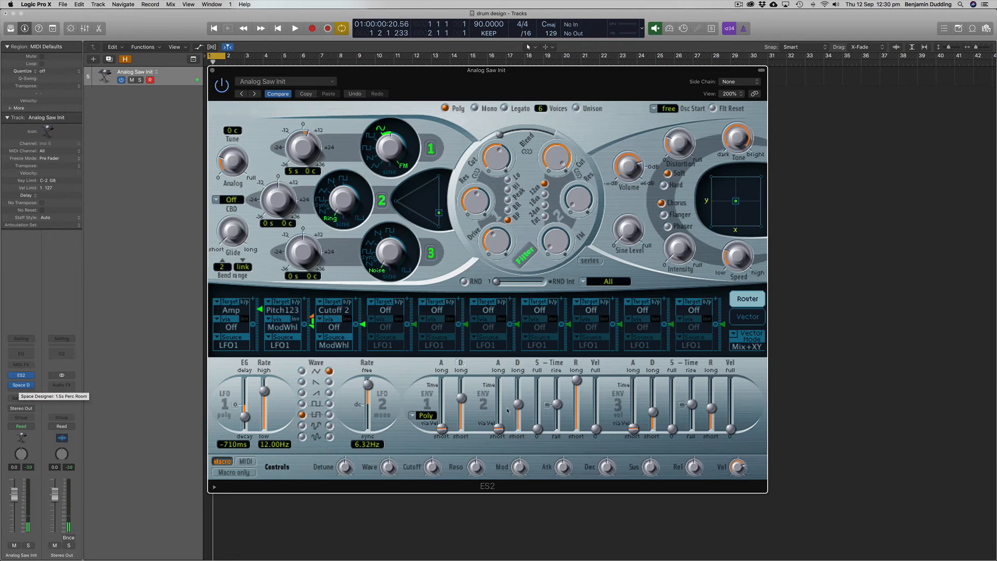
mouse_move(653, 413)
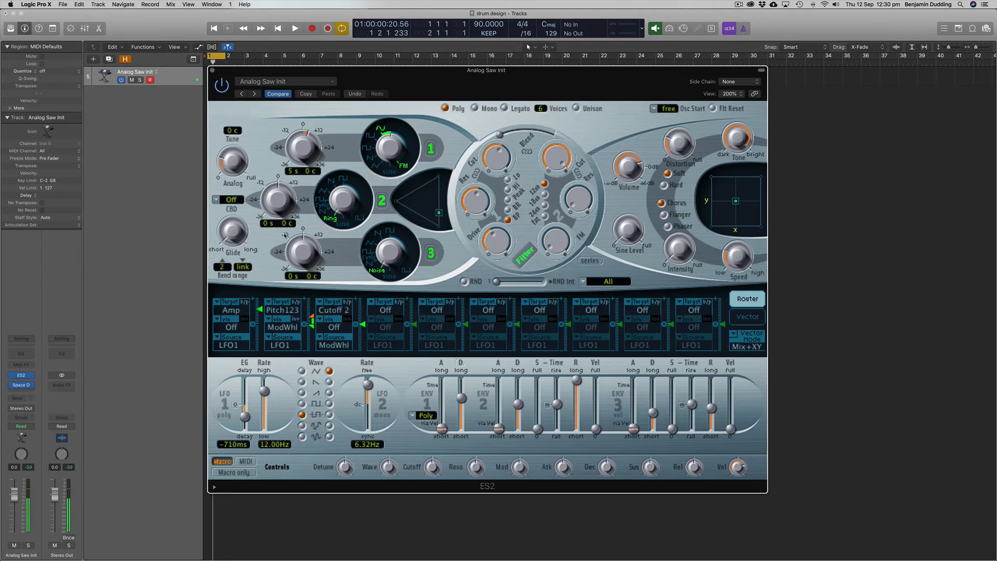
left_click(27, 393)
mouse_move(29, 421)
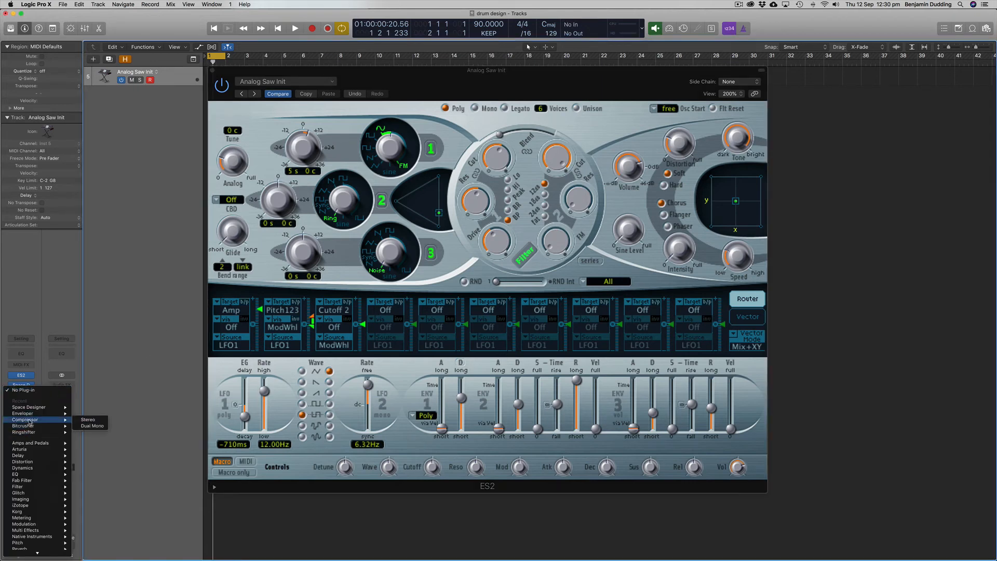
mouse_move(32, 461)
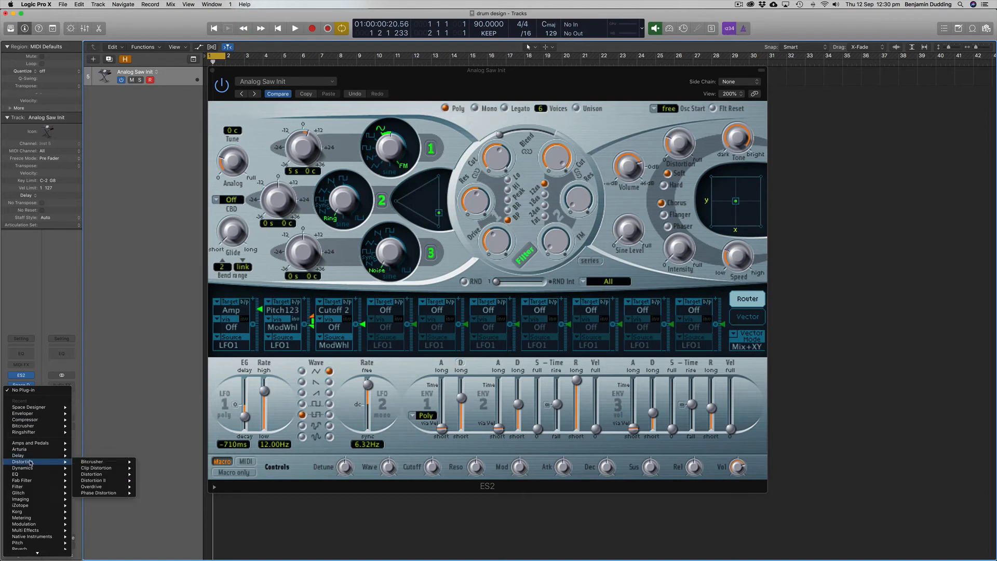
mouse_move(107, 481)
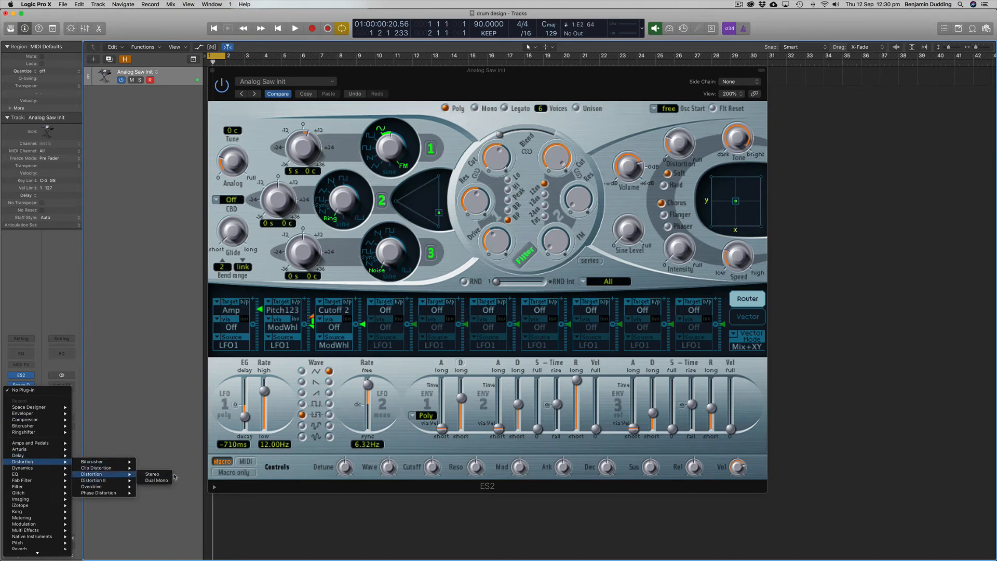
left_click(156, 474)
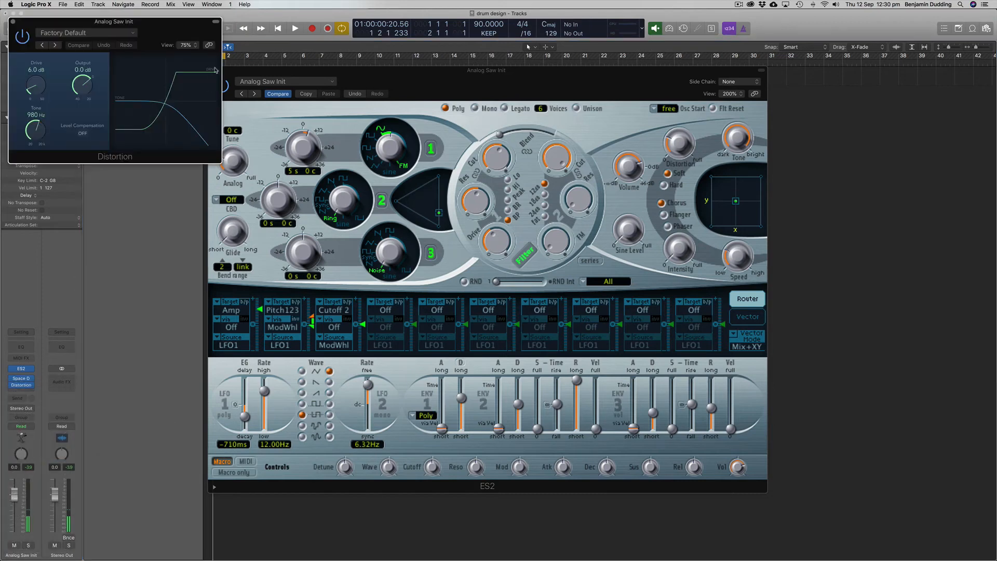
left_click_drag(221, 73, 258, 74)
left_click(250, 71)
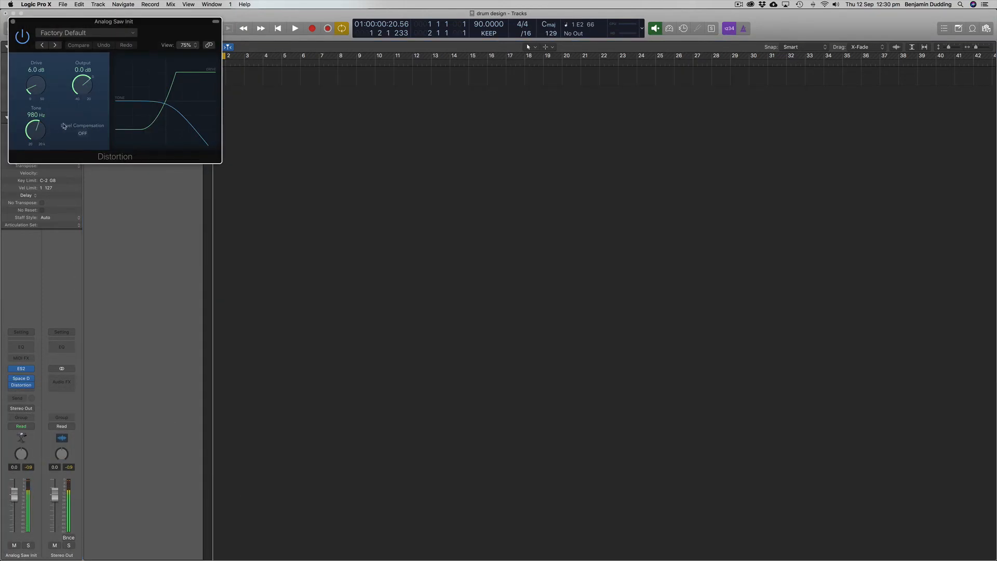
Set the distortion's drive to 20.0 dB, output to -10.5 dB and tone to 4700 Hz.
left_click_drag(45, 128, 45, 123)
left_click_drag(57, 22, 310, 126)
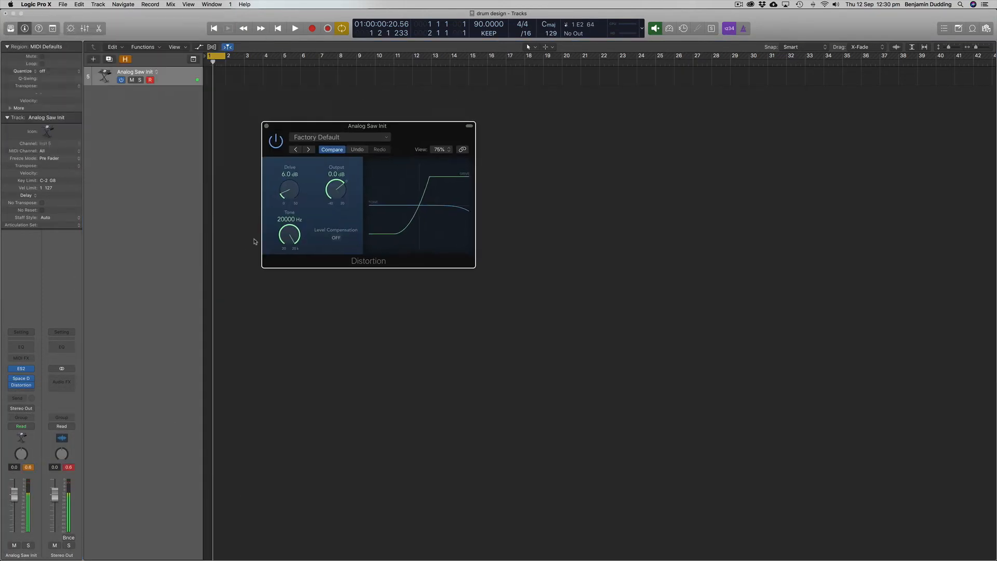
left_click_drag(335, 193, 340, 213)
left_click(69, 467)
left_click_drag(290, 190, 306, 157)
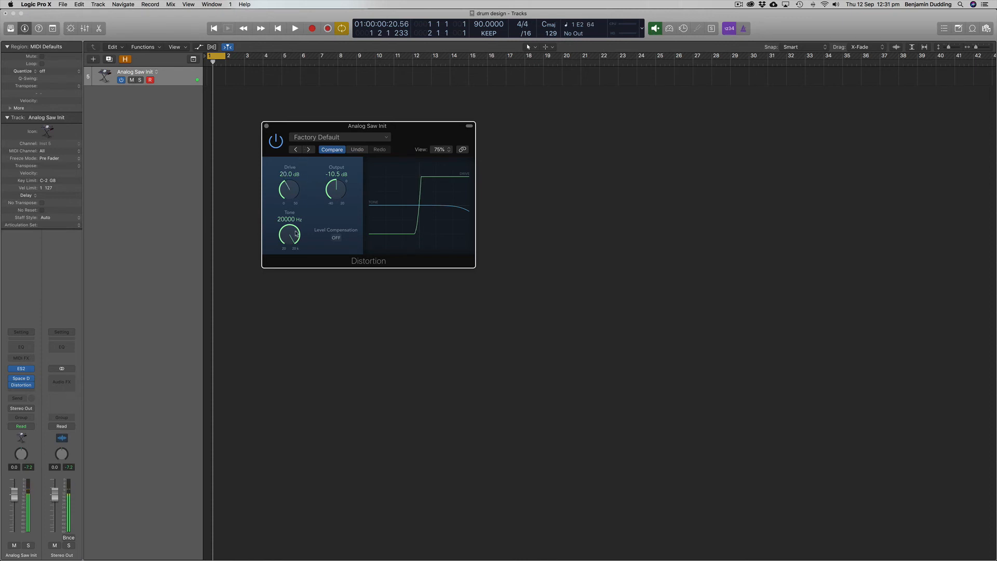
left_click_drag(296, 235, 303, 262)
Lower the Space Designer wet level to -34.0 dB and set its predelay to 135 ms.
left_click(22, 381)
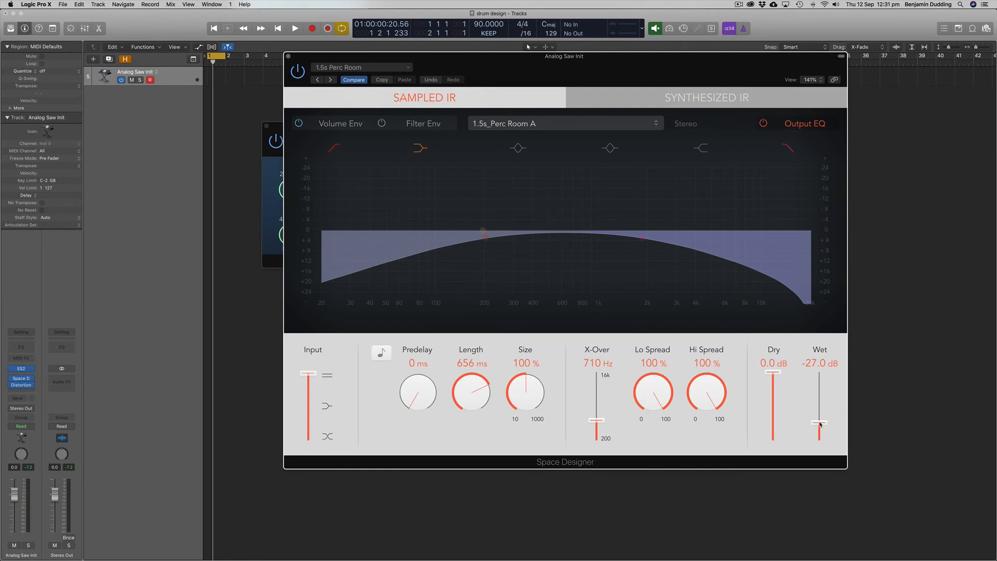
left_click_drag(820, 424, 821, 427)
mouse_move(424, 398)
left_mouse_down()
mouse_move(425, 374)
mouse_move(426, 384)
left_mouse_up()
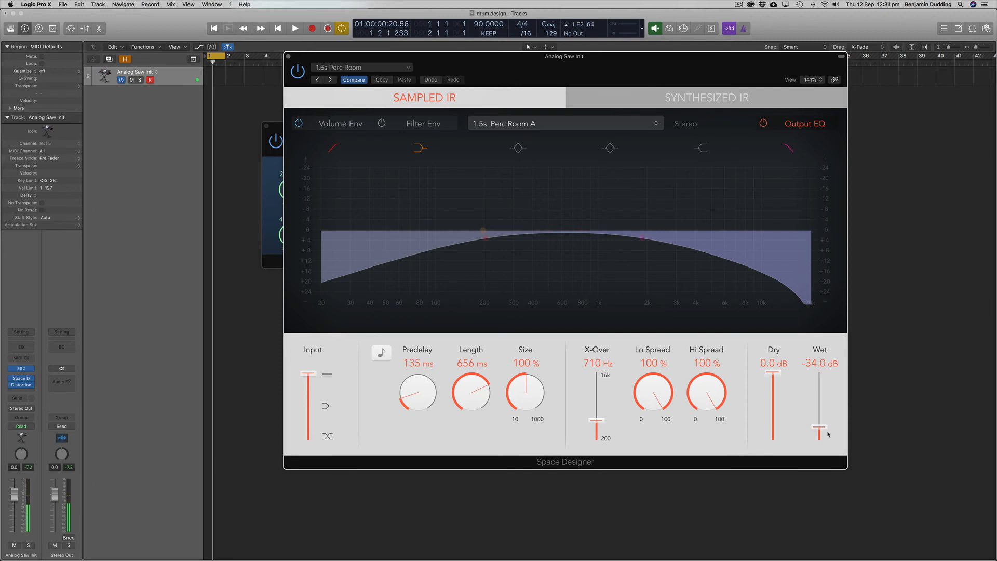
Lower the reverb's wet level further and shorten its length, closing the reverb and distortion windows.
left_click_drag(821, 430, 821, 434)
left_click_drag(822, 435, 822, 437)
left_click_drag(479, 390, 482, 397)
left_click_drag(813, 435, 814, 433)
left_click(288, 57)
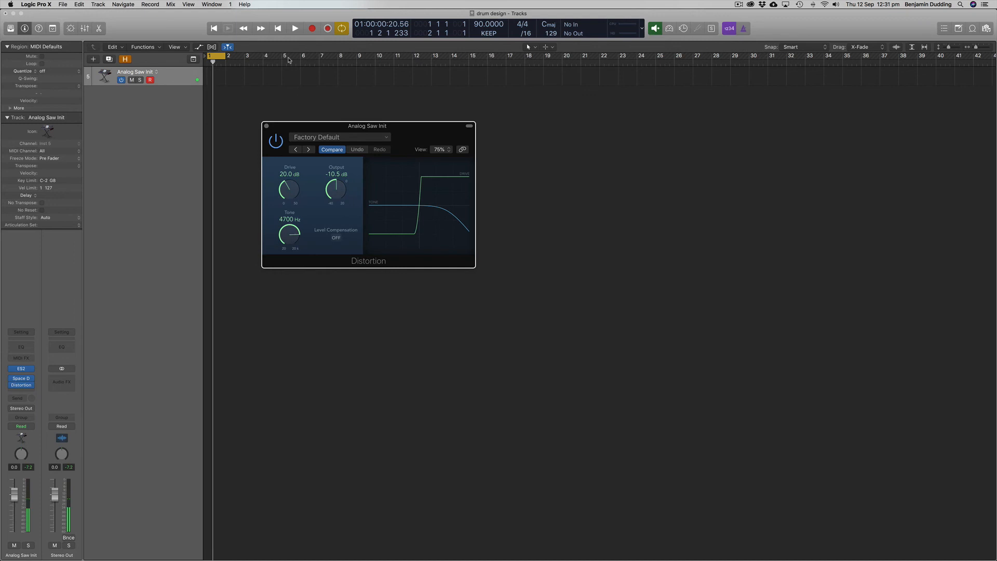
left_click(267, 126)
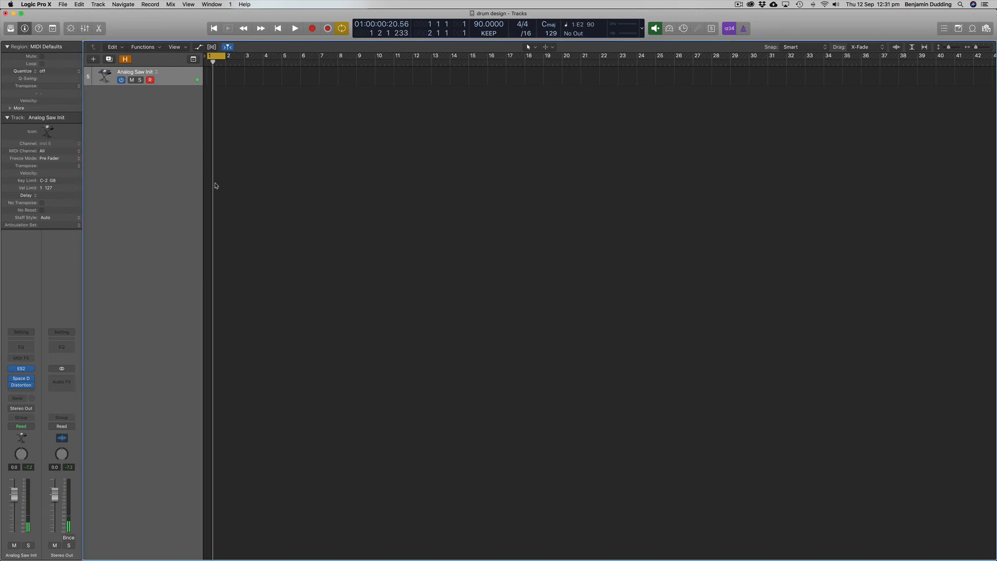
Add a Channel EQ with a low cut at 186 Hz, a +3.0 dB bell at 1500 Hz and -2.0 dB output gain.
left_click(23, 348)
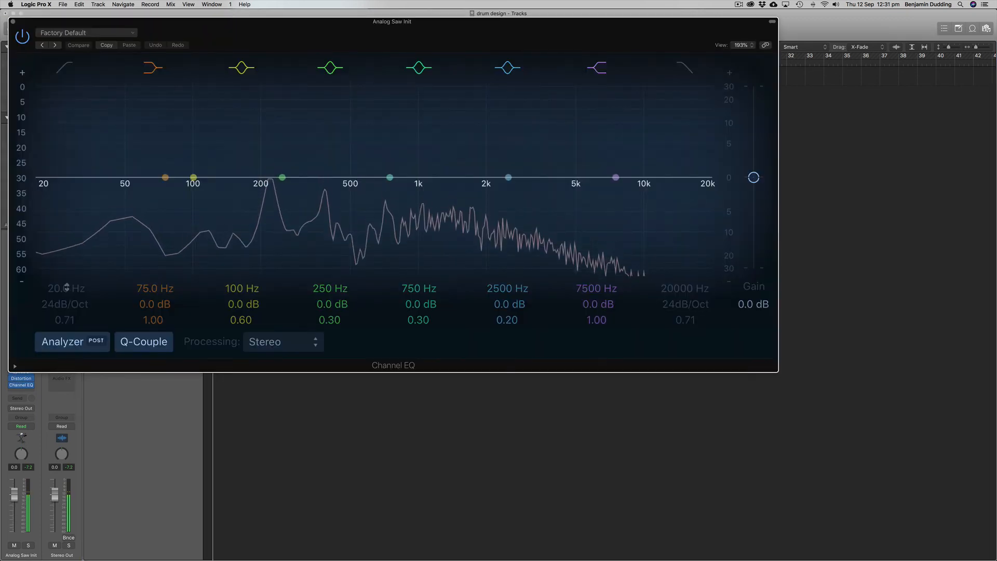
left_click_drag(84, 211, 275, 218)
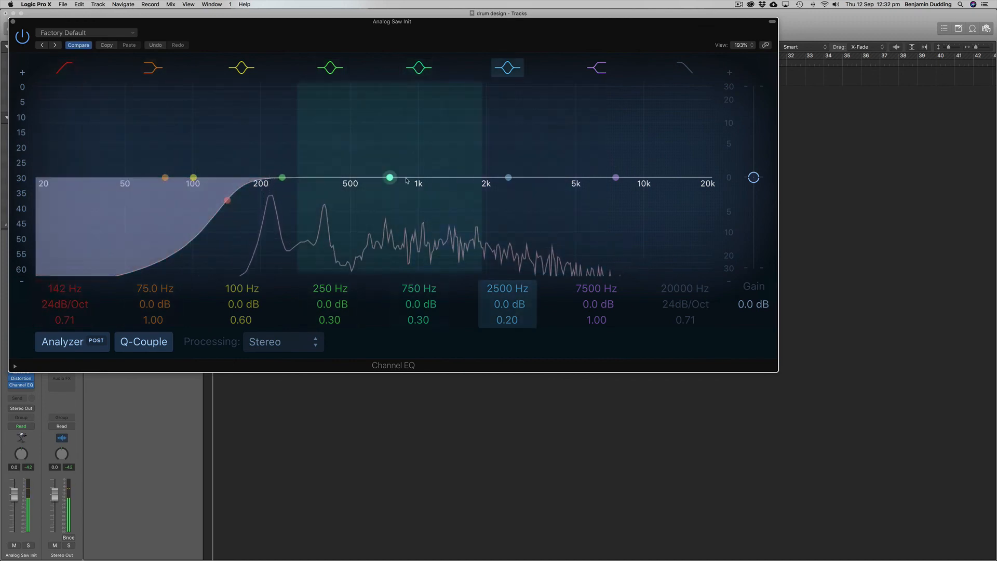
left_click_drag(393, 177, 470, 160)
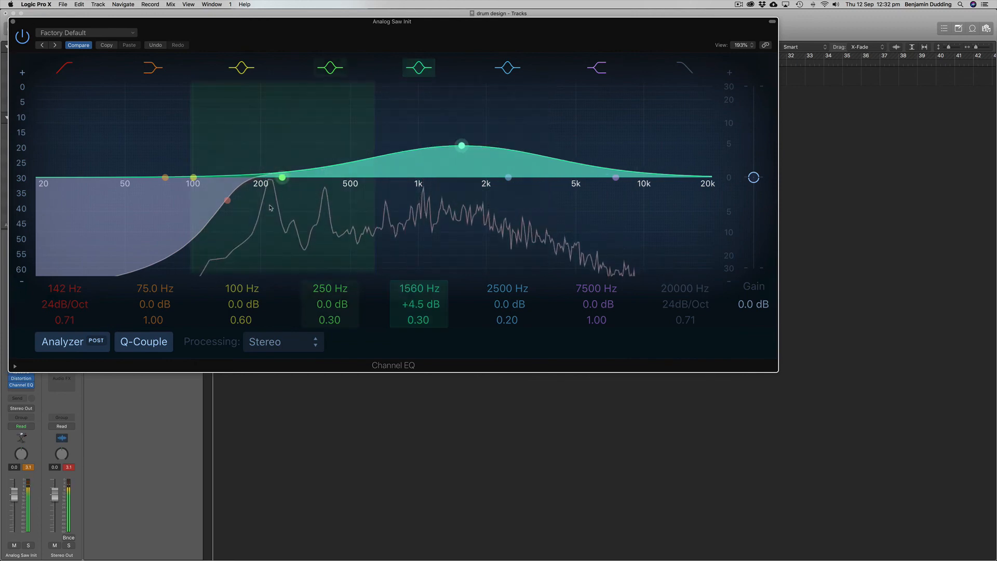
mouse_move(228, 201)
left_mouse_down()
mouse_move(316, 199)
mouse_move(256, 206)
left_mouse_up()
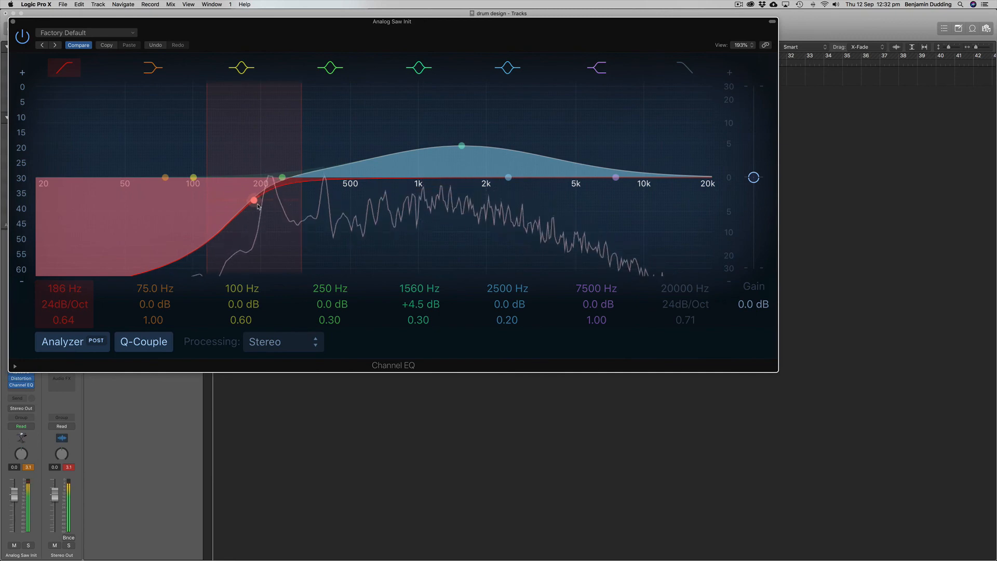
left_click_drag(464, 148, 460, 154)
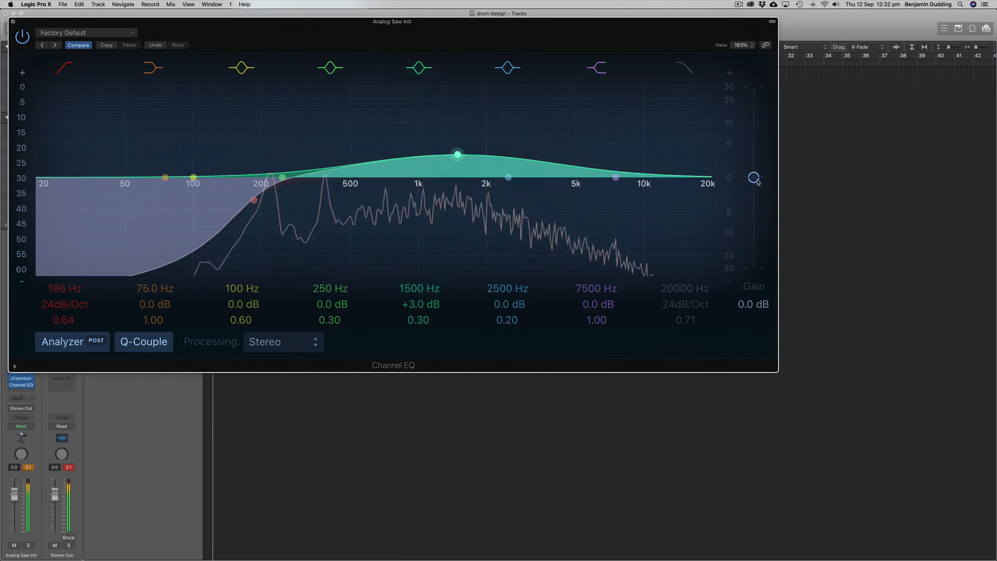
left_click_drag(754, 179, 754, 184)
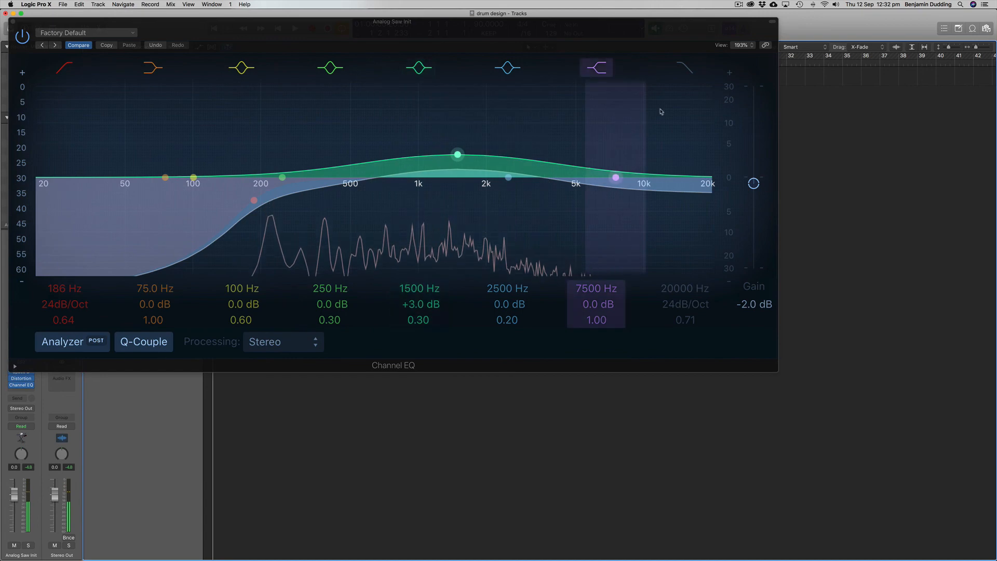
Enable the Channel EQ's high cut at 20000 Hz with a 6dB/Oct slope, and close the EQ.
left_click(686, 68)
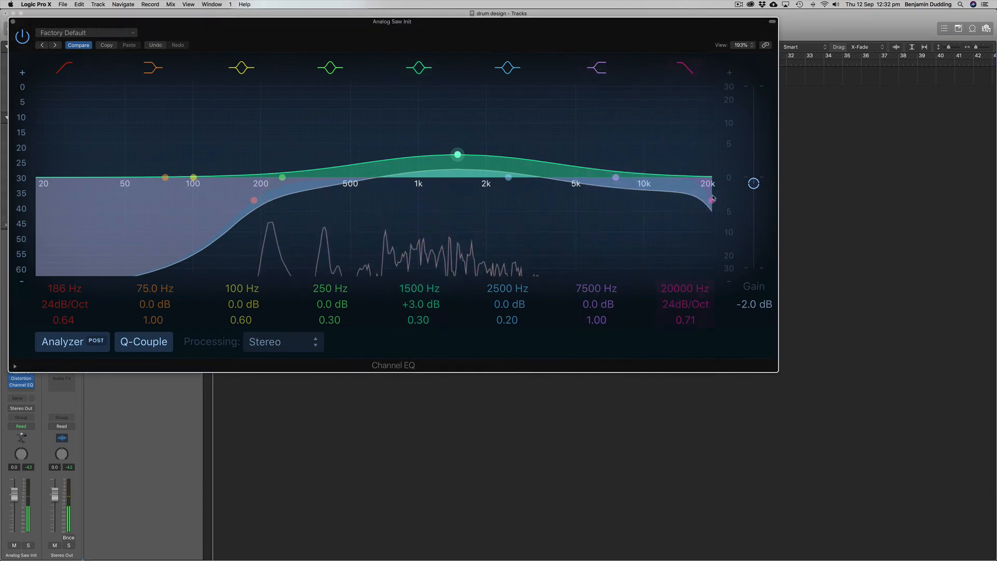
left_click_drag(712, 200, 627, 216)
left_click_drag(675, 304, 675, 318)
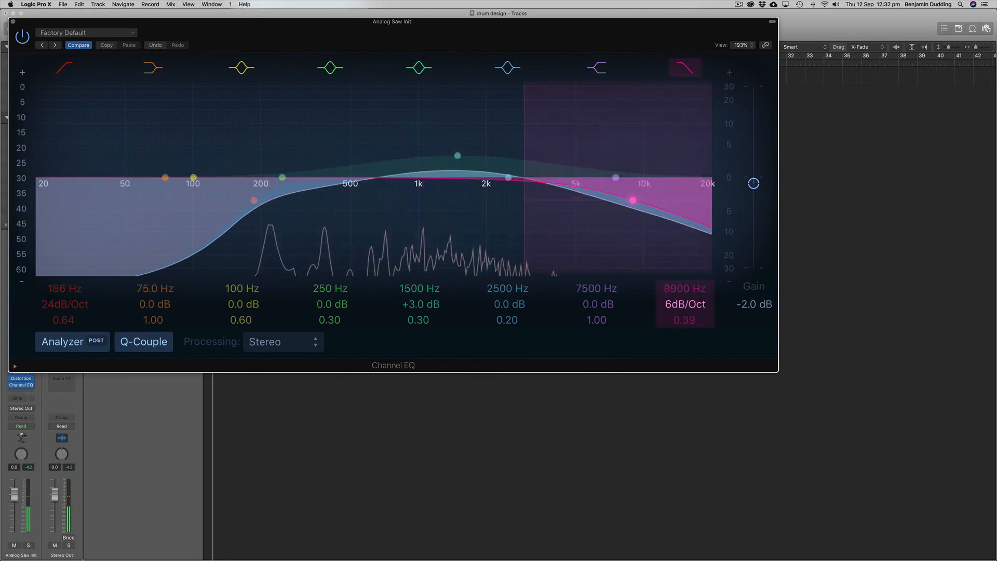
left_click_drag(633, 200, 713, 197)
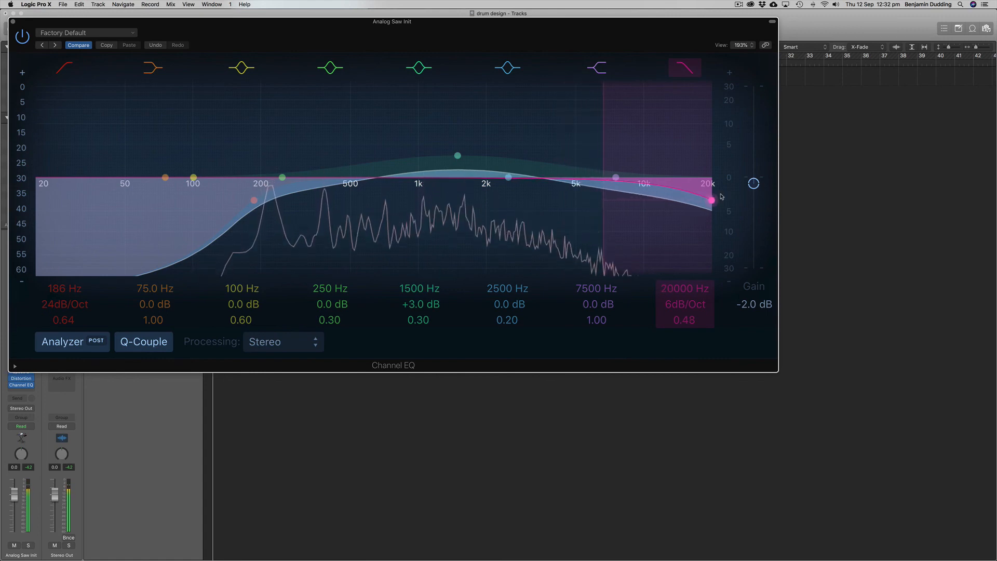
left_click_drag(458, 156, 457, 156)
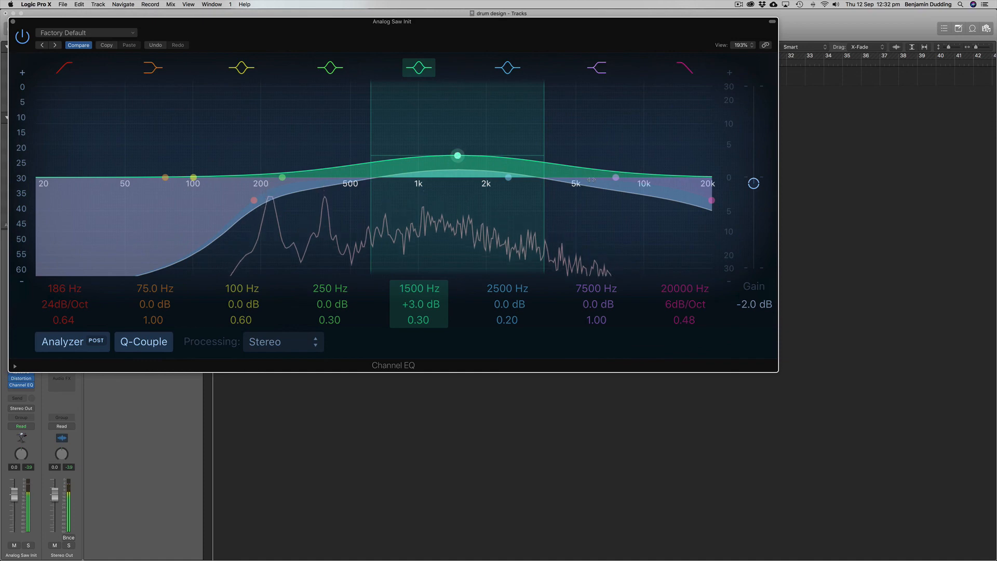
left_click(13, 23)
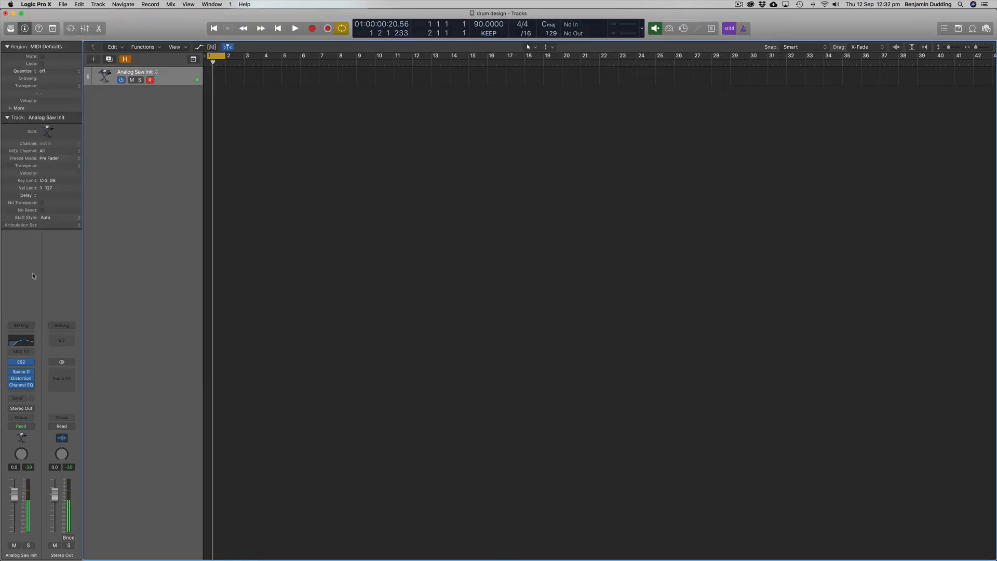
Reopen ES2, slightly lengthen the release of Envelope 3, and close the synth window.
left_click(23, 363)
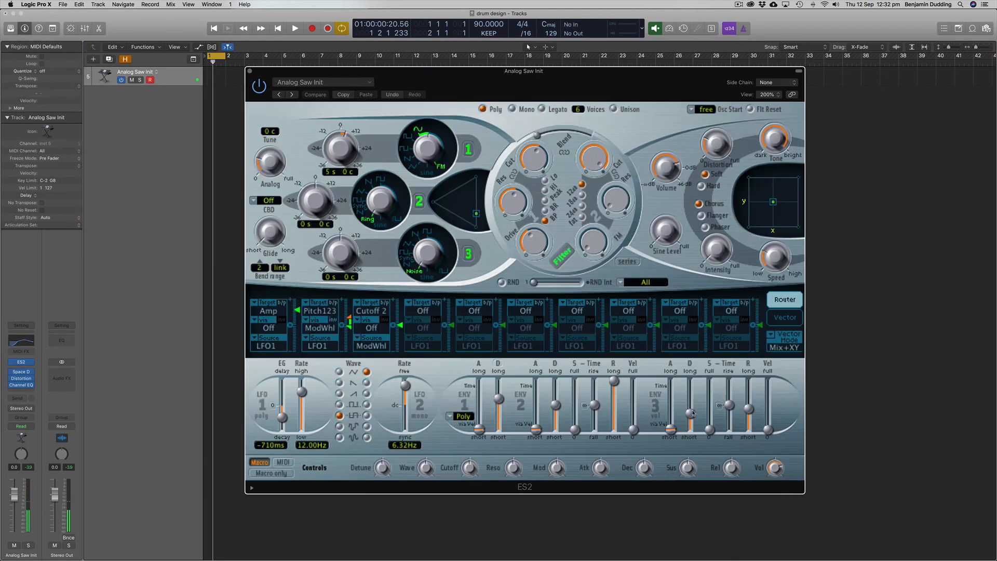
left_click_drag(692, 415, 751, 405)
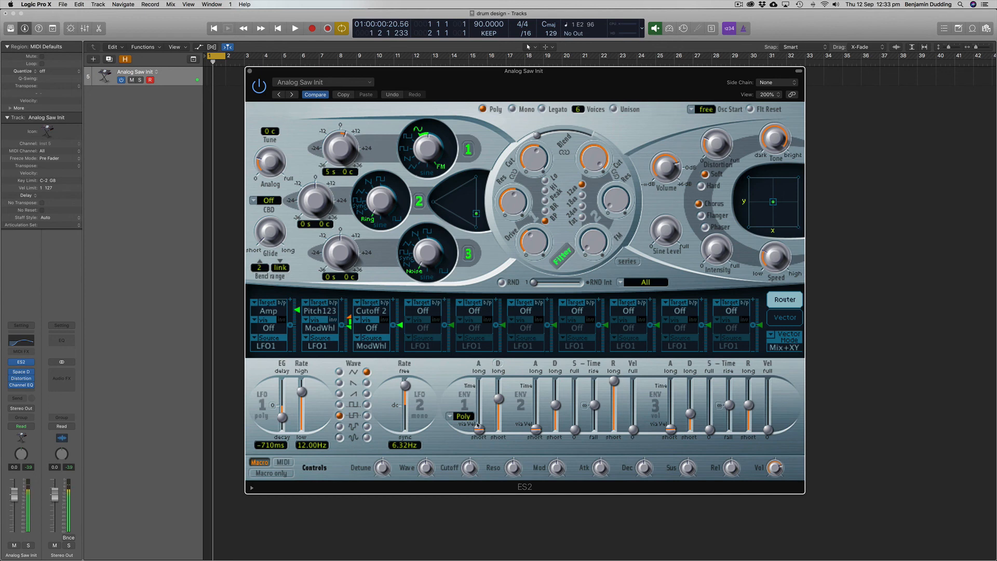
left_click(250, 71)
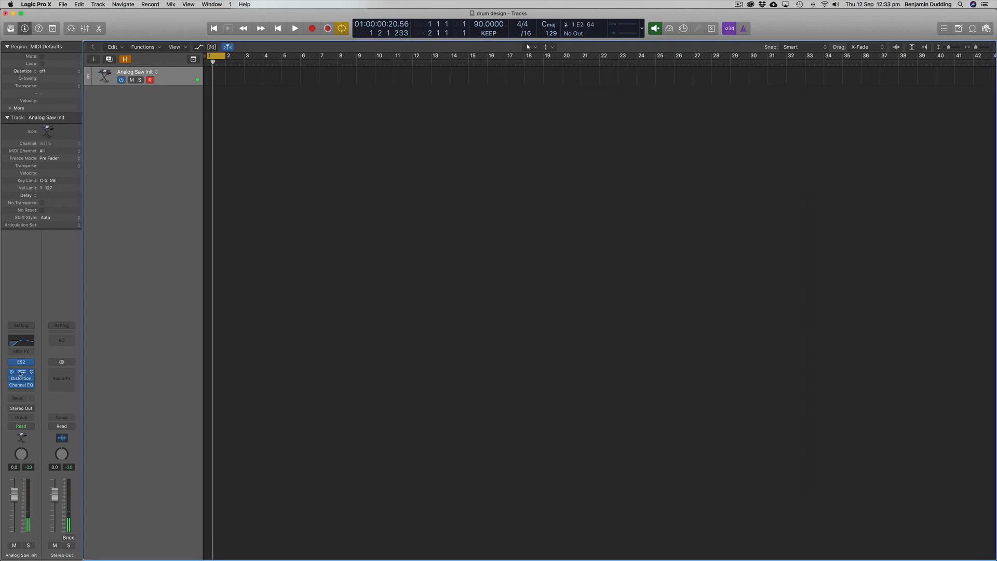